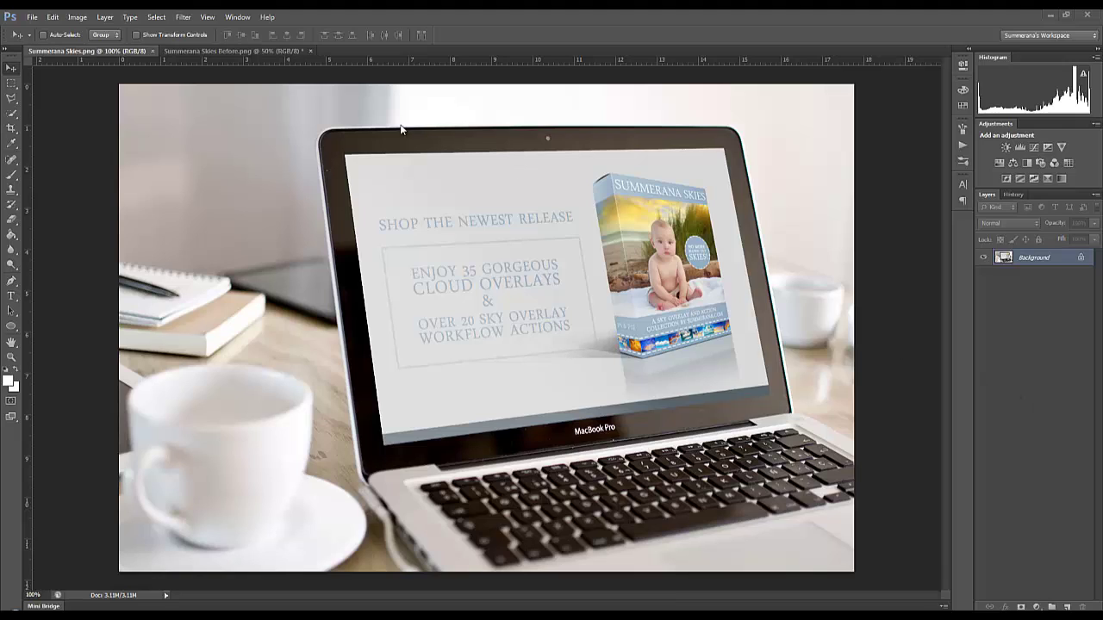
# - Switch to the Summerana Skies Before.png baby beach photo document
pyautogui.click(265, 50)
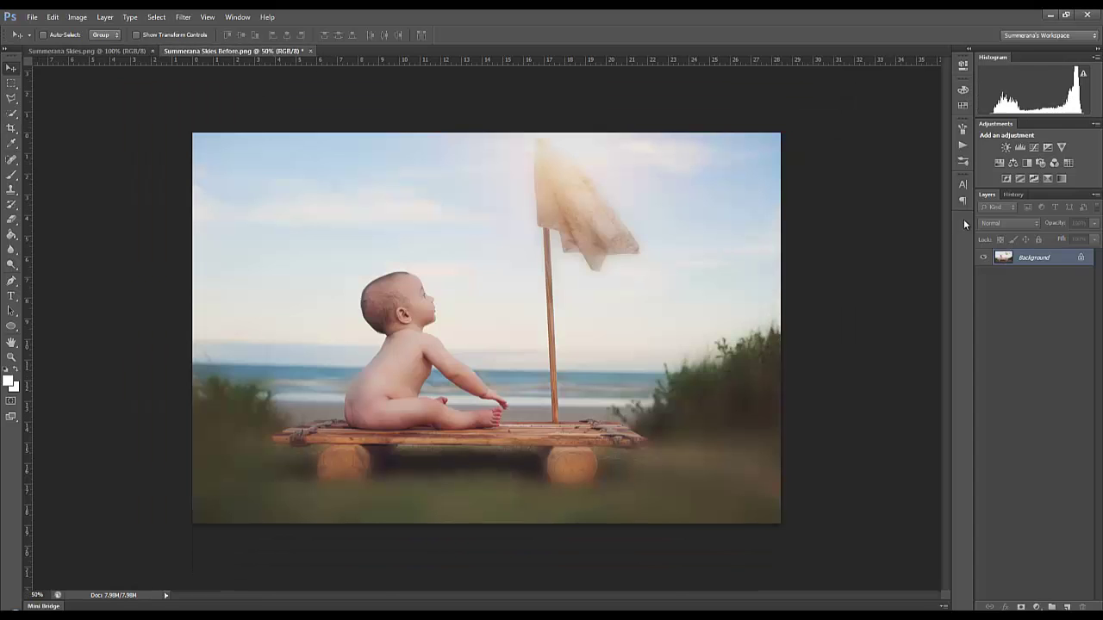
# - Run 'Apply Summerana Sky Step One' and place Summerana Skies Overlay 34 into the photo
pyautogui.click(963, 147)
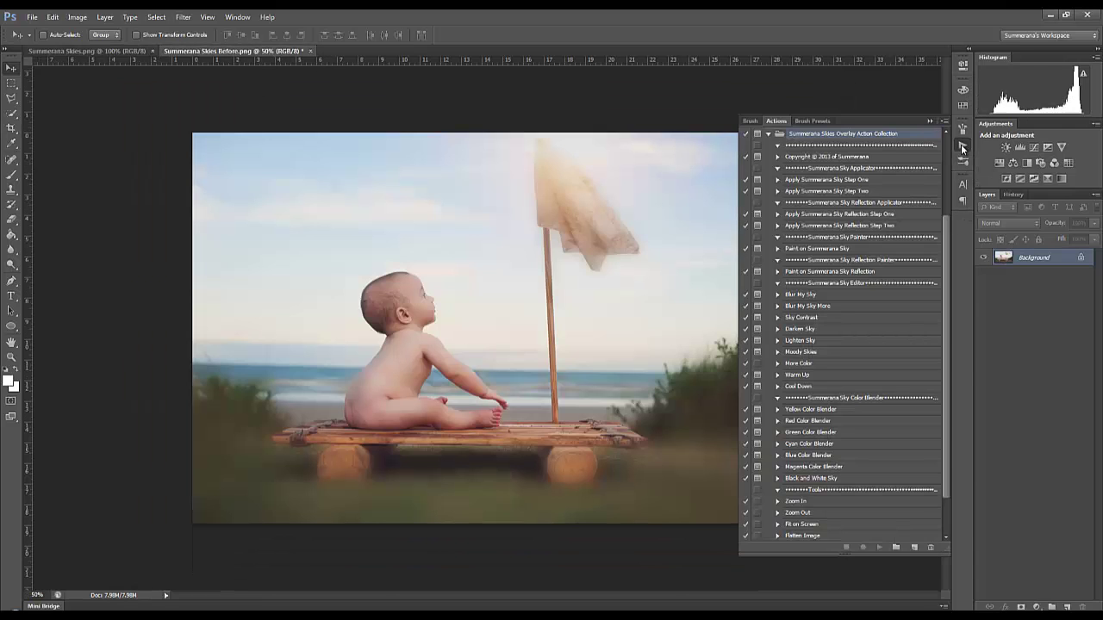
pyautogui.click(808, 180)
pyautogui.click(880, 548)
pyautogui.click(517, 258)
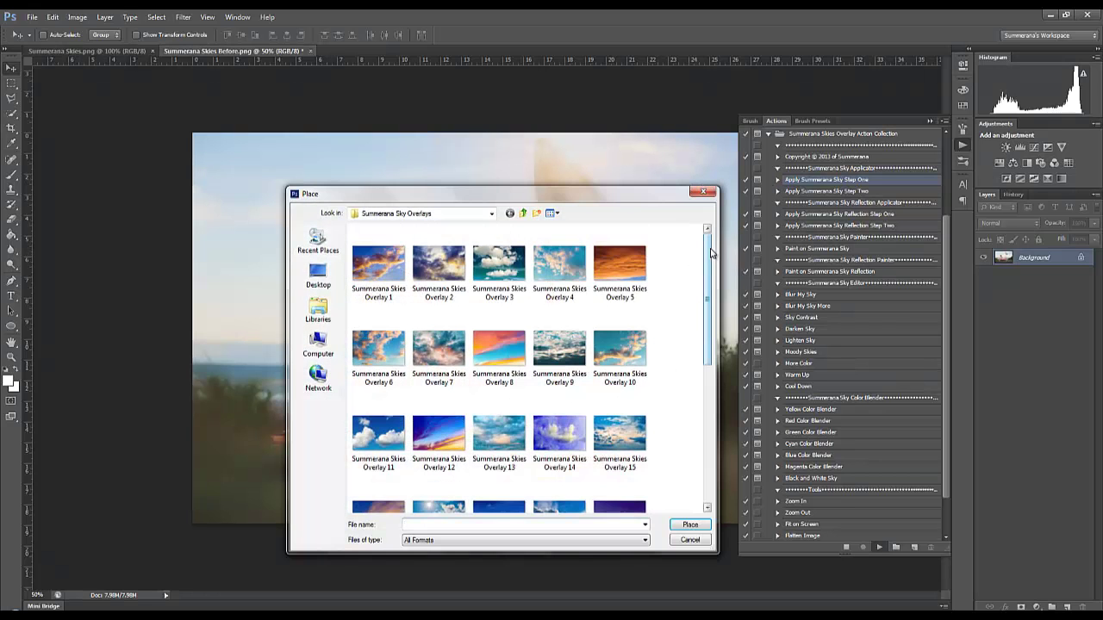
pyautogui.moveTo(710, 251); pyautogui.dragTo(715, 393)
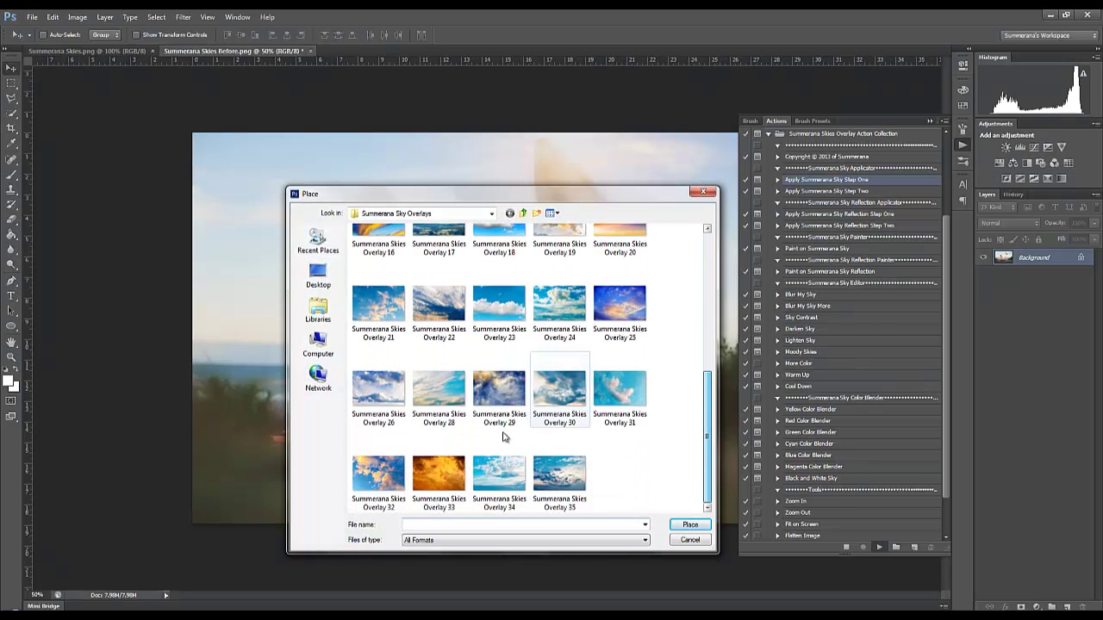
pyautogui.click(499, 474)
pyautogui.click(689, 525)
# - Drag the sky overlay to the upper-left, enlarge it over the photo, and shift it upward
pyautogui.click(930, 122)
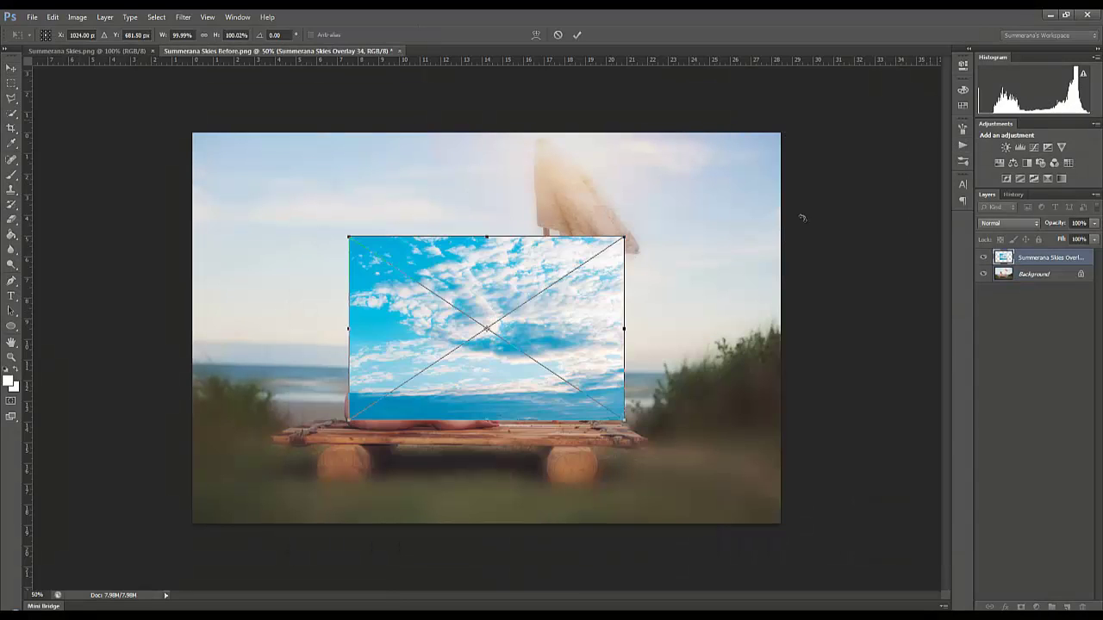
pyautogui.moveTo(600, 316); pyautogui.dragTo(428, 197)
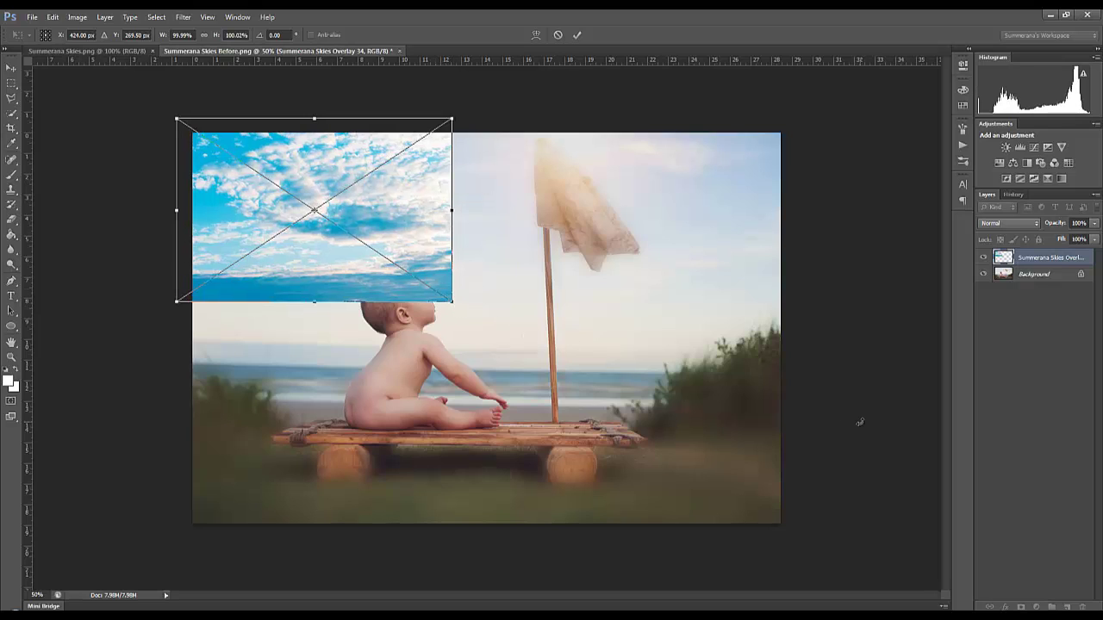
pyautogui.click(204, 35)
pyautogui.click(205, 35)
pyautogui.moveTo(455, 303); pyautogui.dragTo(808, 489)
pyautogui.moveTo(640, 471); pyautogui.dragTo(622, 337)
# - Commit the overlay and add the pale sky and horizon tones to the Color Range sample
pyautogui.click(577, 37)
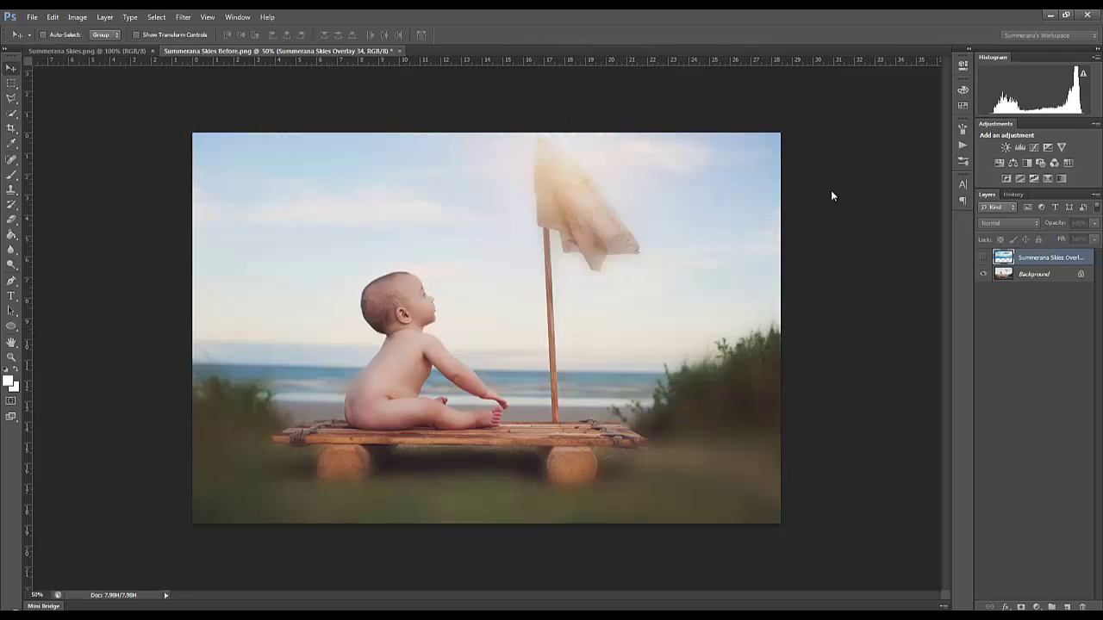
pyautogui.click(494, 238)
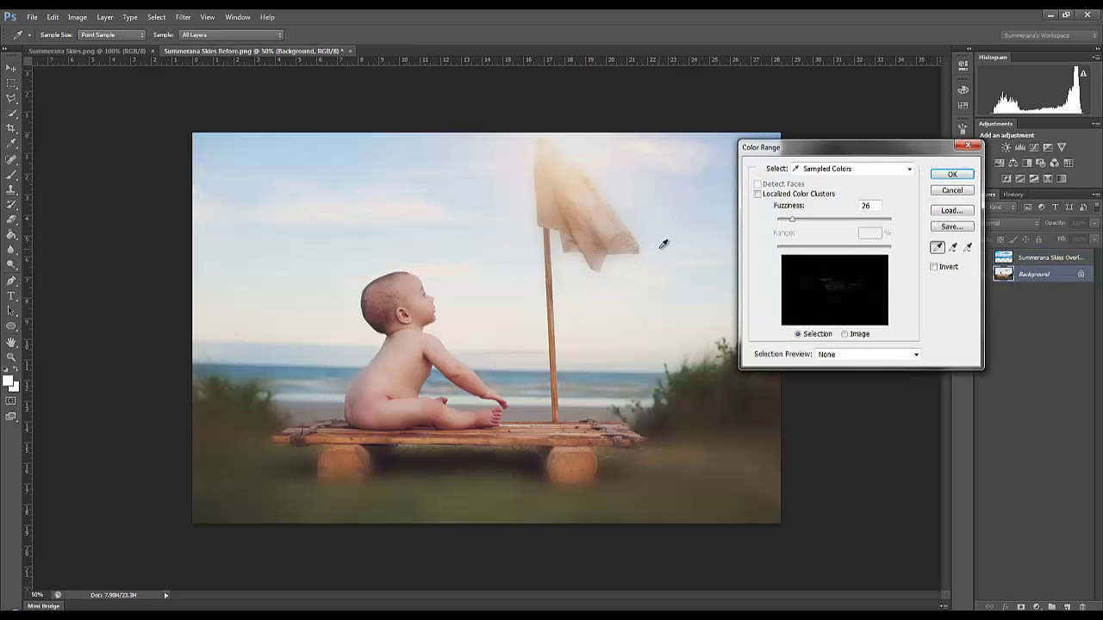
pyautogui.click(952, 247)
pyautogui.moveTo(259, 198)
pyautogui.mouseDown()
pyautogui.moveTo(271, 167)
pyautogui.moveTo(295, 266)
pyautogui.moveTo(503, 261)
pyautogui.moveTo(505, 226)
pyautogui.moveTo(451, 135)
pyautogui.moveTo(706, 155)
pyautogui.mouseUp()
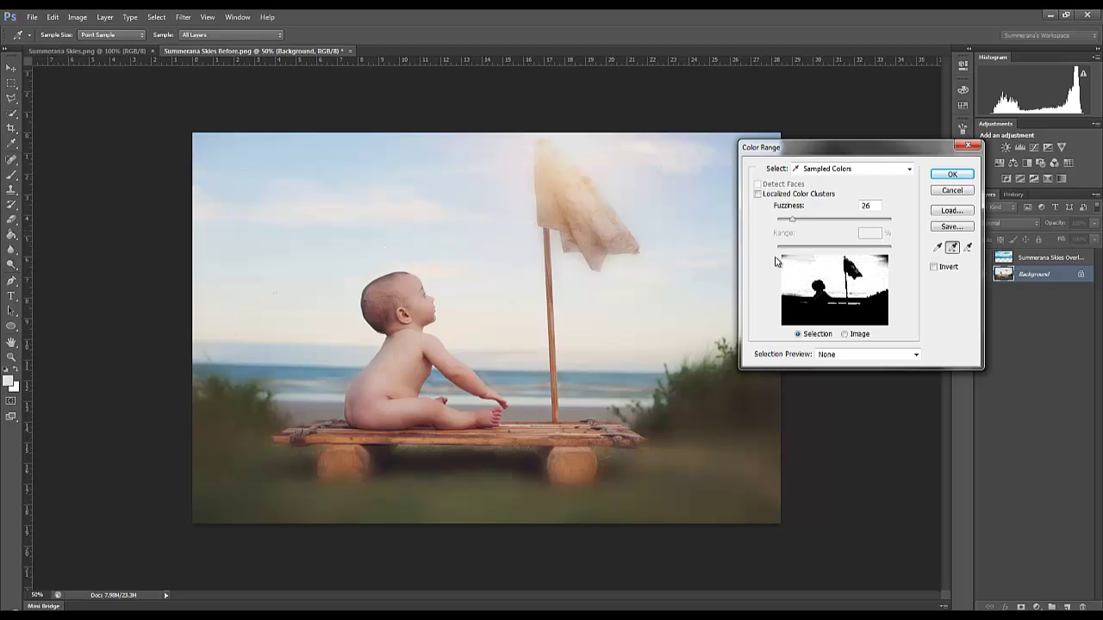
pyautogui.moveTo(890, 256)
pyautogui.mouseDown()
pyautogui.moveTo(801, 260)
pyautogui.moveTo(889, 252)
pyautogui.mouseUp()
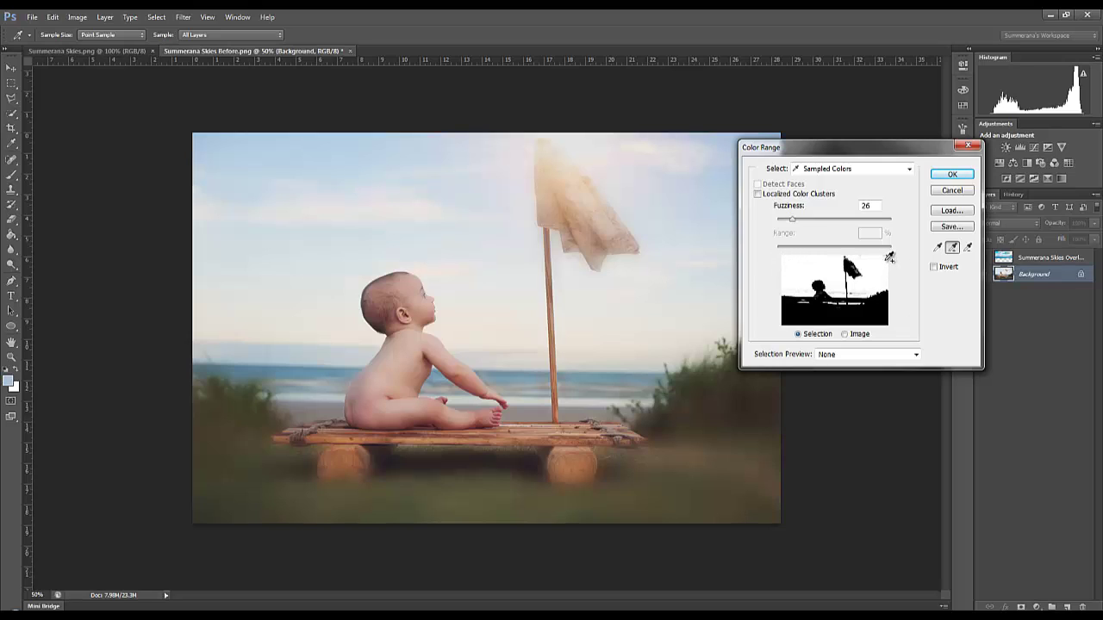
# - Set Color Range fuzziness to 18 and accept the blank-sky selection
pyautogui.moveTo(793, 223); pyautogui.dragTo(793, 223)
pyautogui.moveTo(790, 223); pyautogui.dragTo(790, 223)
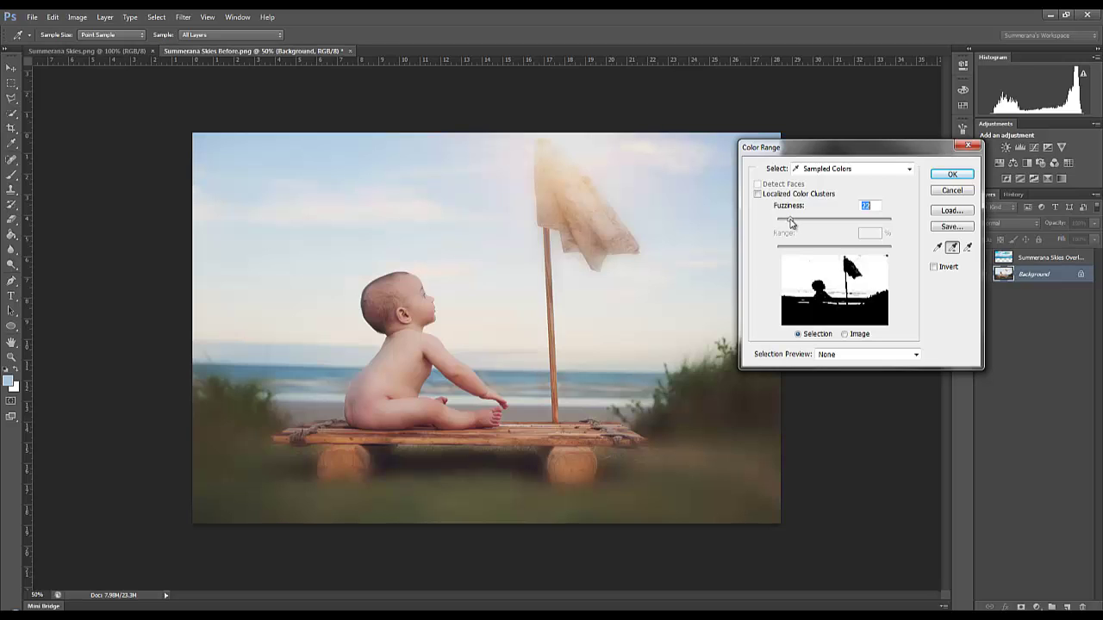
pyautogui.click(952, 177)
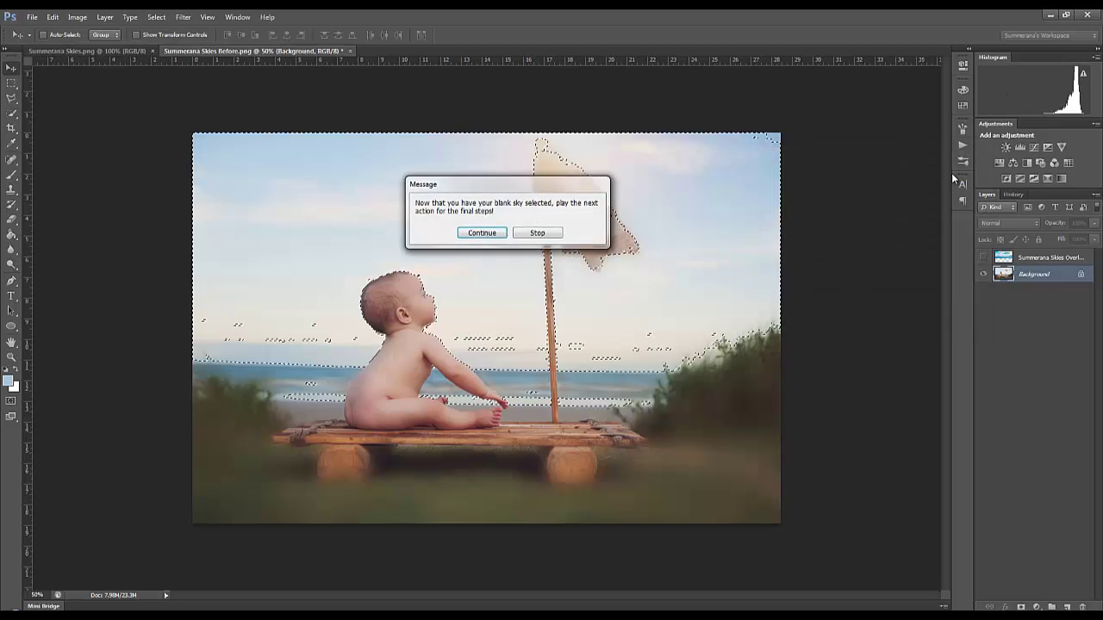
pyautogui.click(473, 234)
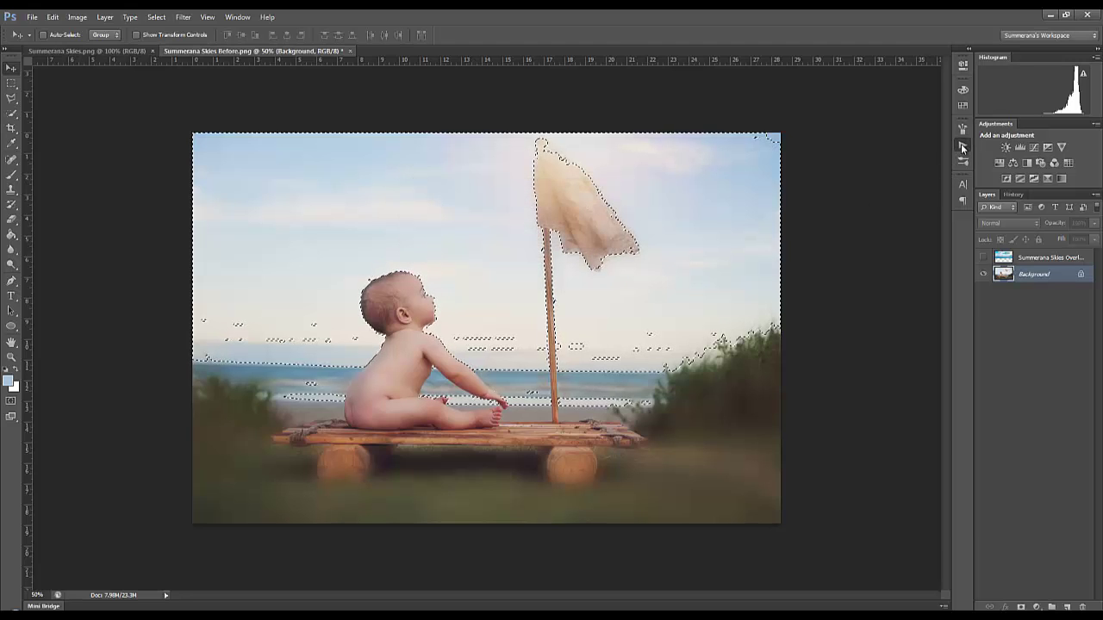
pyautogui.click(962, 145)
# - Run 'Apply Summerana Sky Step Two' on the overlay layer to mask clouds behind the baby and flag
pyautogui.click(827, 191)
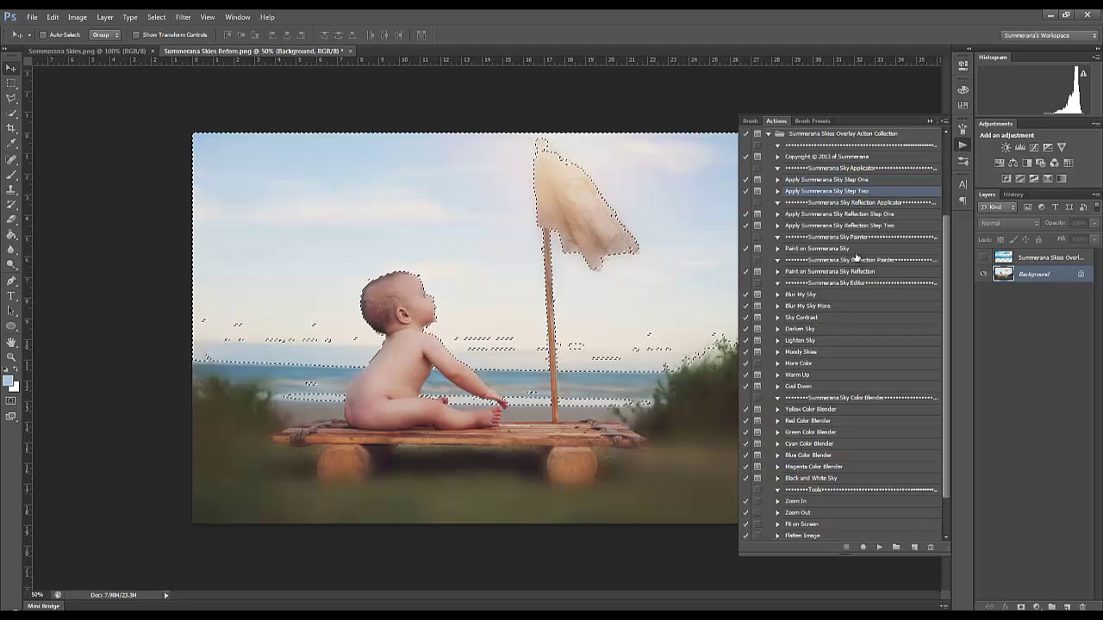
pyautogui.click(879, 547)
pyautogui.click(552, 247)
pyautogui.click(1050, 262)
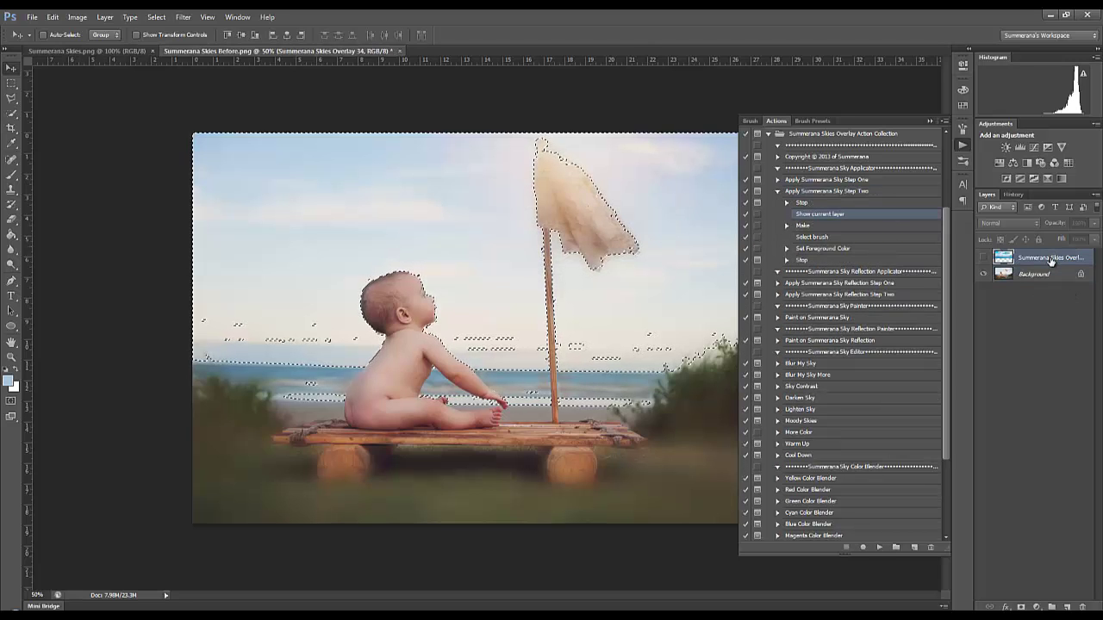
pyautogui.click(983, 259)
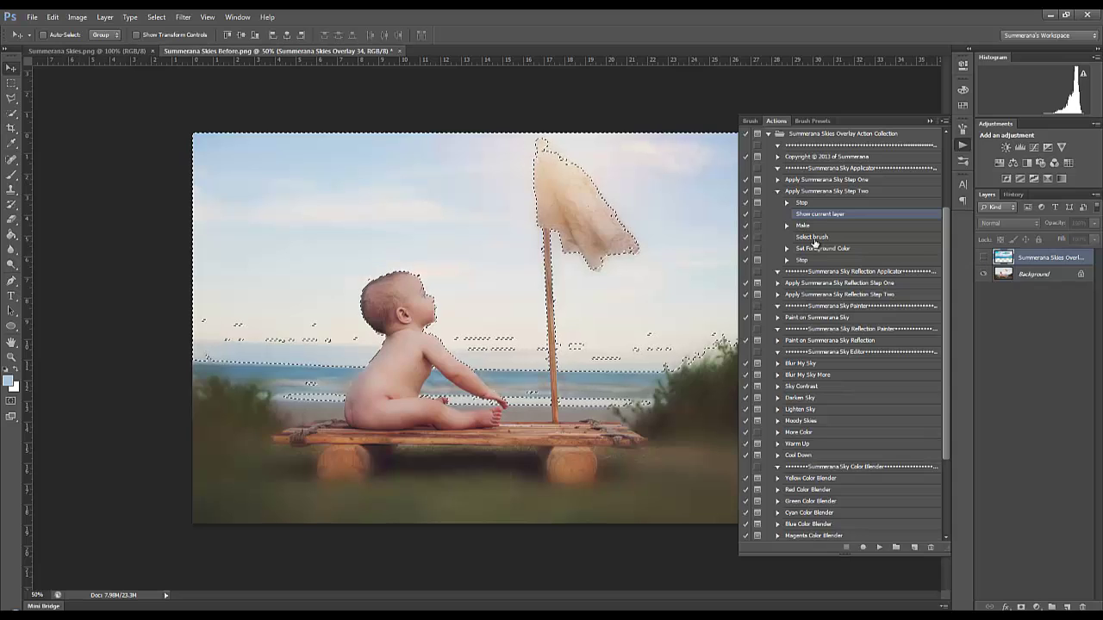
pyautogui.click(878, 547)
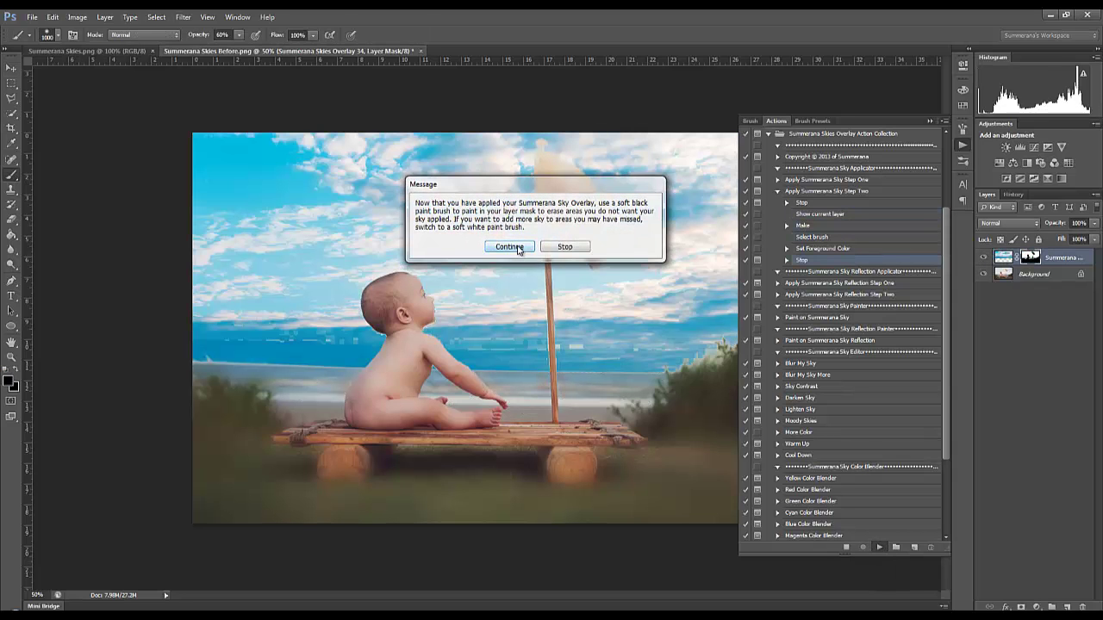
pyautogui.click(515, 246)
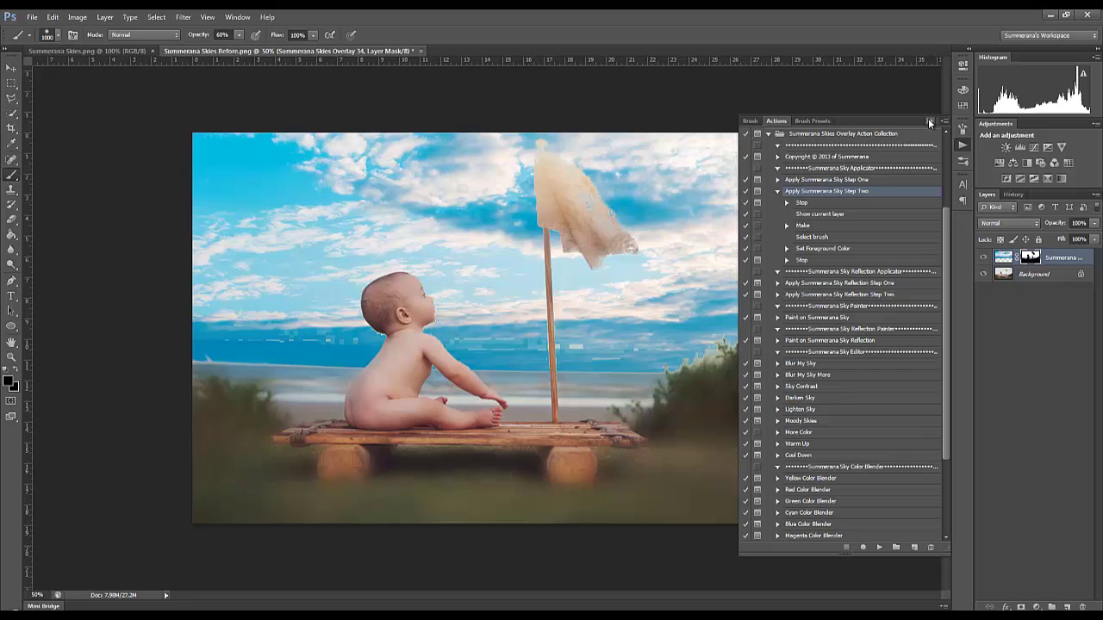
# - Set up a size 50 brush at 100% opacity with white as the foreground colour
pyautogui.click(929, 122)
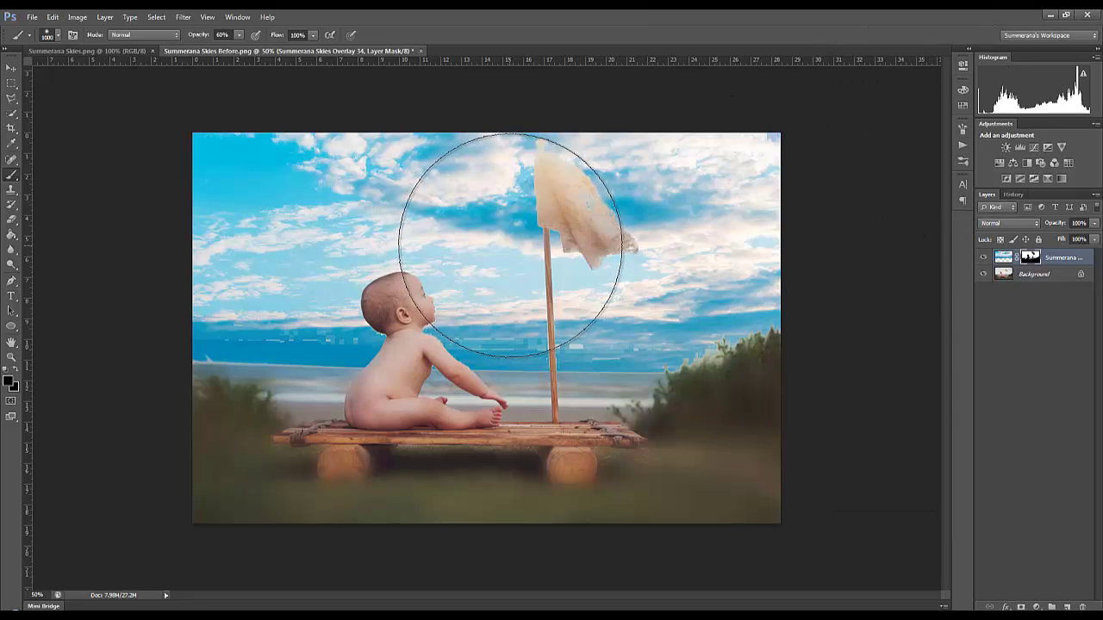
pyautogui.press('[')
pyautogui.press('[')
pyautogui.press('[')
pyautogui.press('[')
pyautogui.press('[')
pyautogui.press('[')
pyautogui.press('[')
pyautogui.press('[')
pyautogui.press('[')
pyautogui.press('[')
pyautogui.press('[')
pyautogui.press('[')
pyautogui.press('[')
pyautogui.press('[')
pyautogui.press('[')
pyautogui.press('[')
pyautogui.press('[')
pyautogui.press('[')
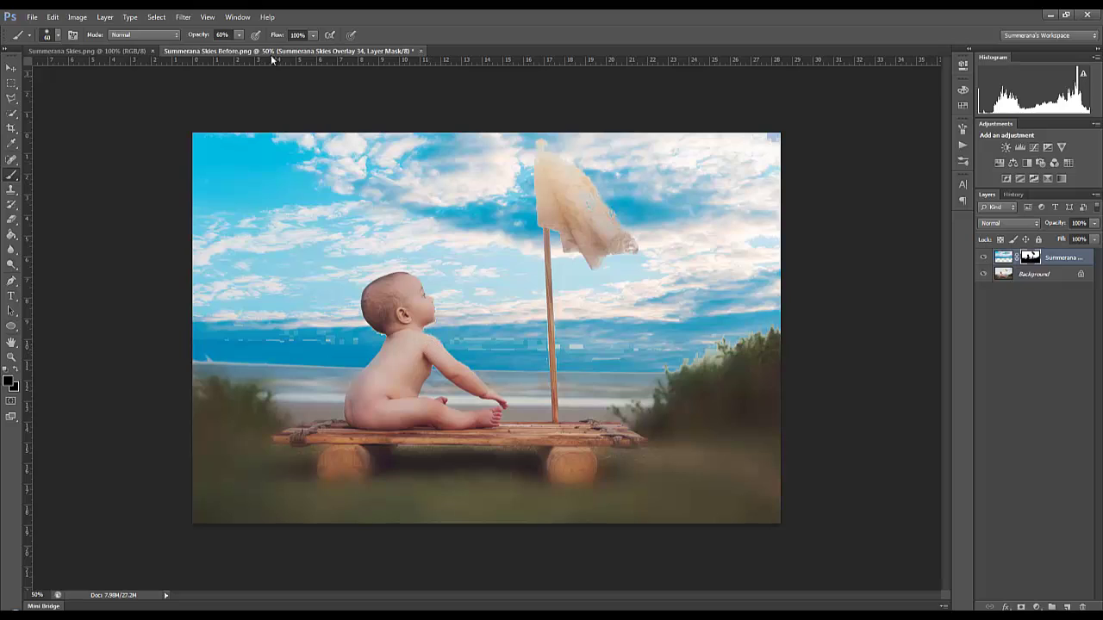
pyautogui.click(238, 34)
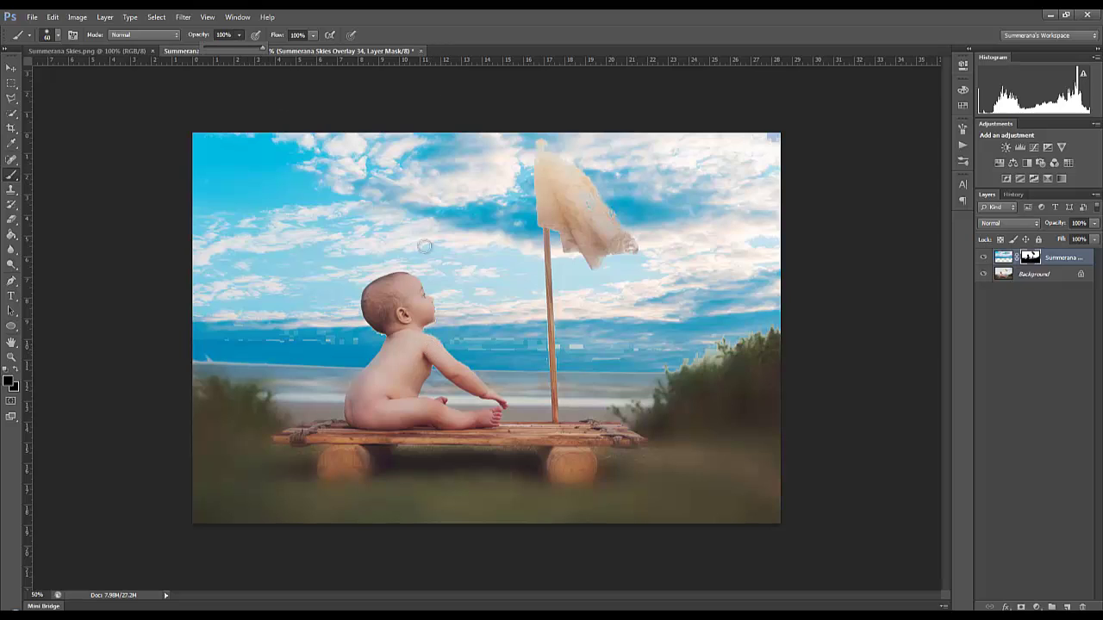
pyautogui.click(374, 398)
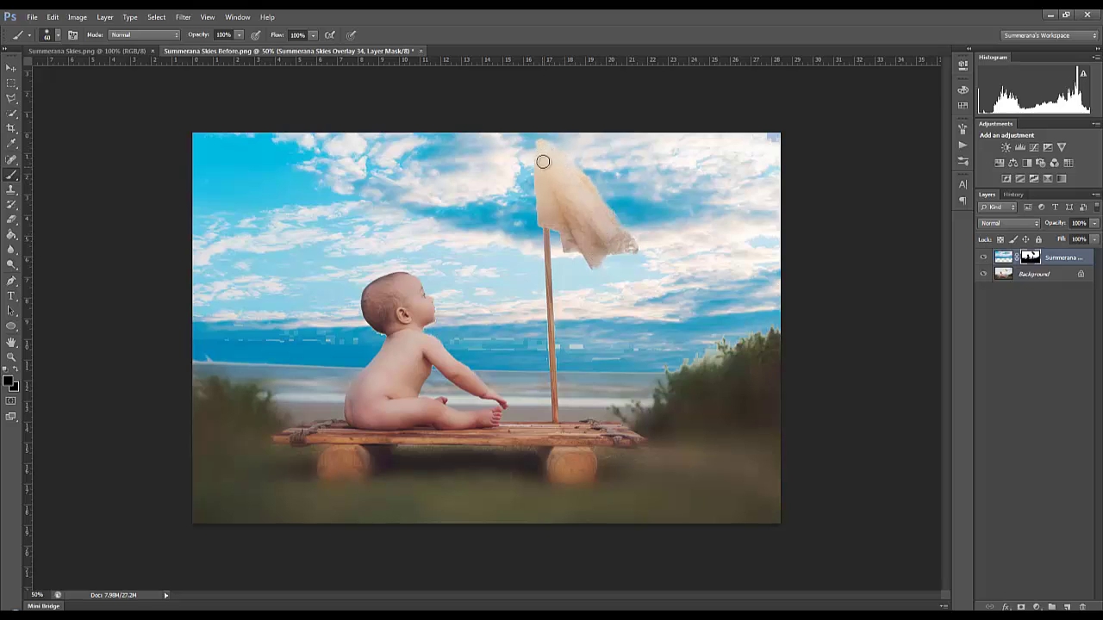
pyautogui.click(9, 385)
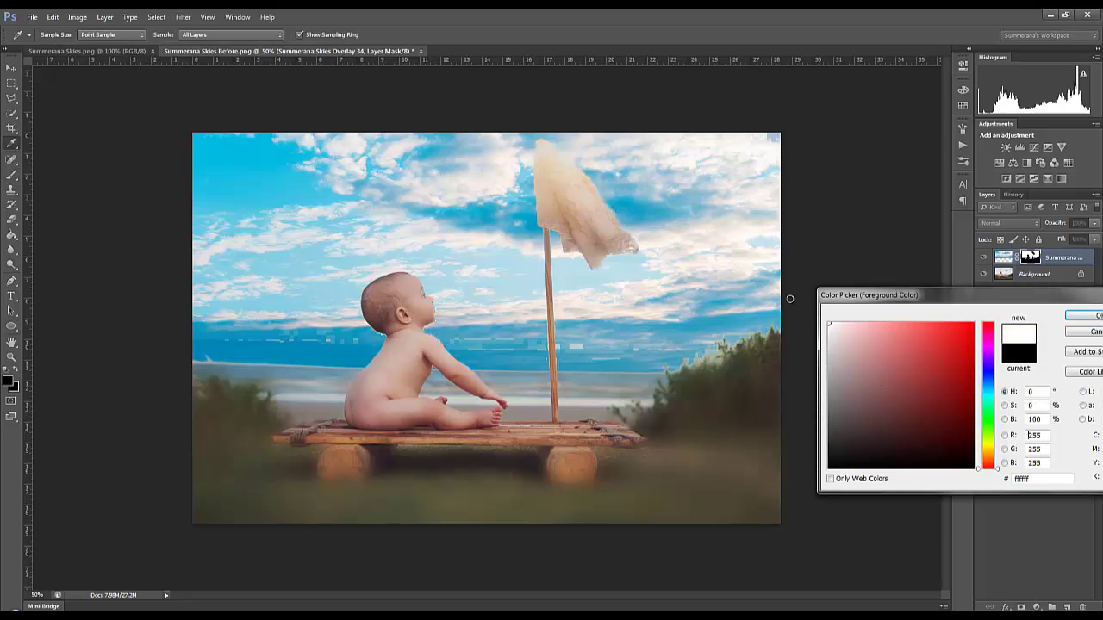
pyautogui.click(1072, 319)
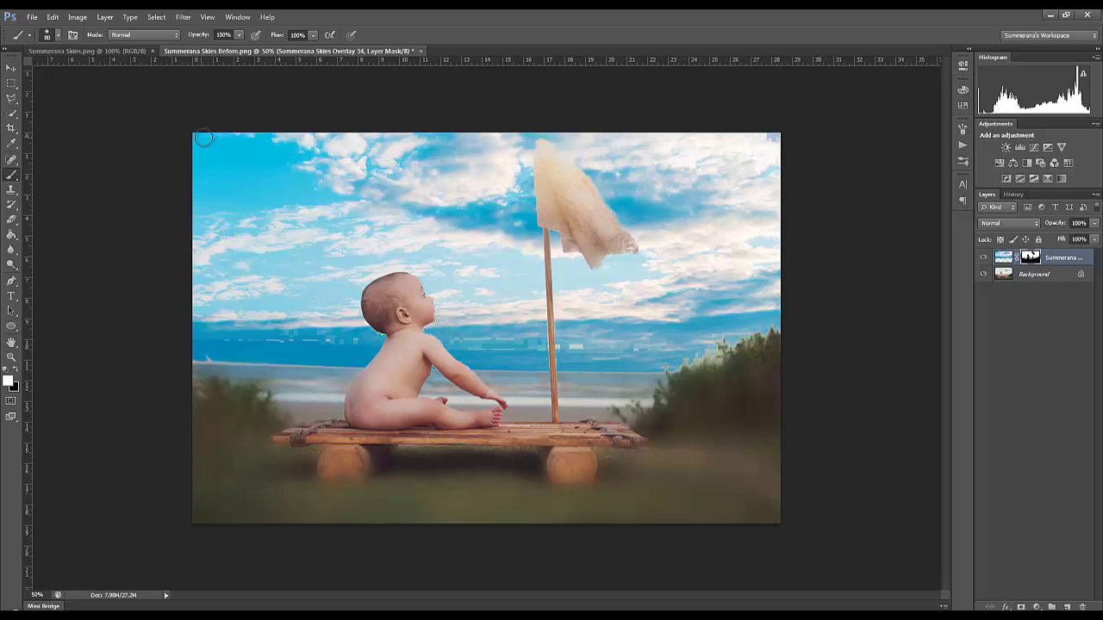
# - Paint white on the mask along the horizon on both sides of the pole to remove blocky artifacts
pyautogui.moveTo(199, 296)
pyautogui.mouseDown()
pyautogui.moveTo(238, 327)
pyautogui.moveTo(351, 339)
pyautogui.mouseUp()
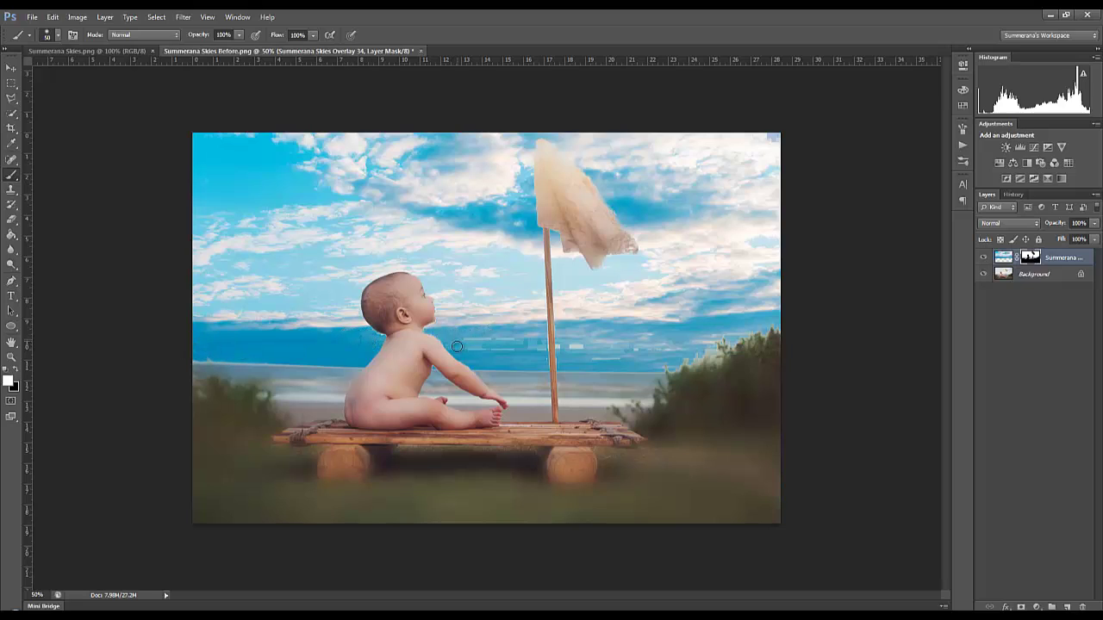
pyautogui.moveTo(453, 347); pyautogui.dragTo(505, 336)
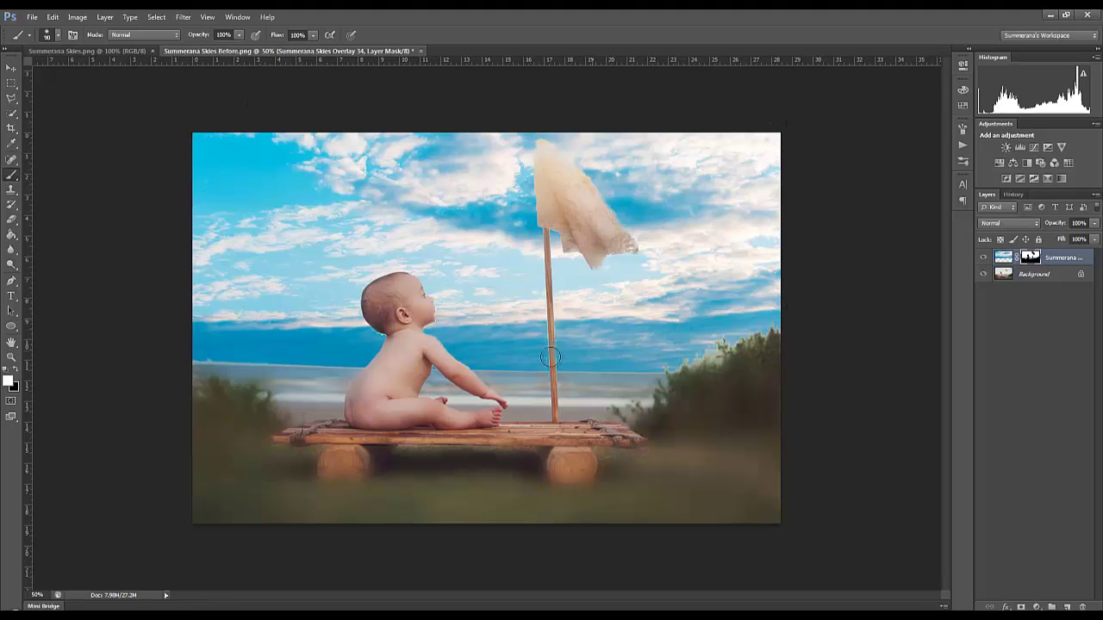
pyautogui.press('[')
pyautogui.press('[')
pyautogui.press('x')
# - Lower the sky layer opacity to 45% and set a size 500 brush at 18% opacity
pyautogui.click(1093, 225)
pyautogui.moveTo(1078, 240); pyautogui.dragTo(1066, 240)
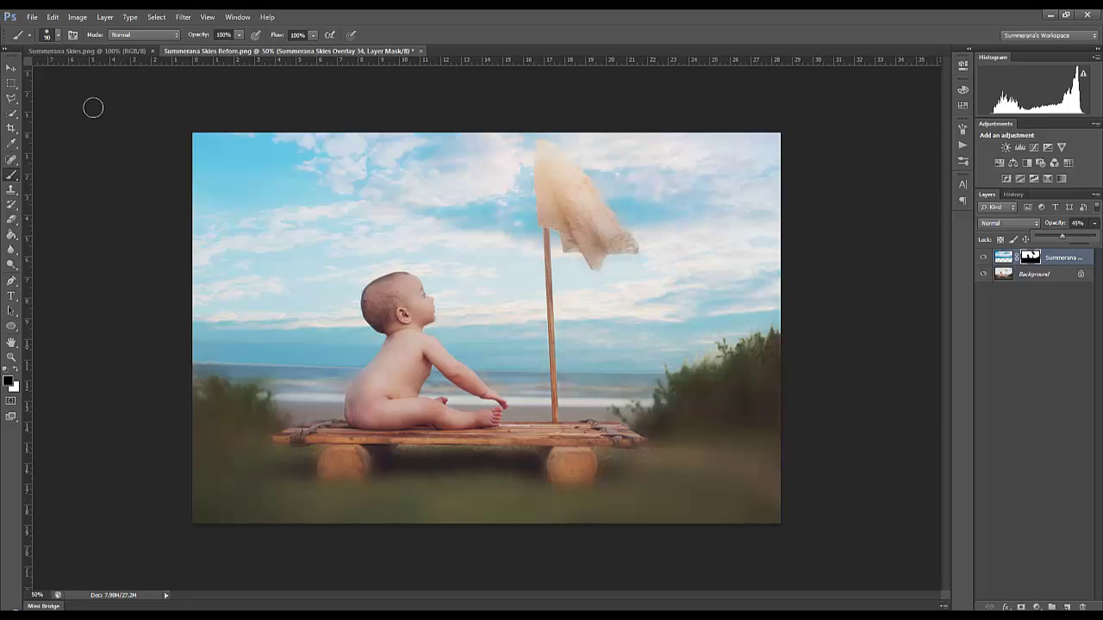
pyautogui.click(238, 35)
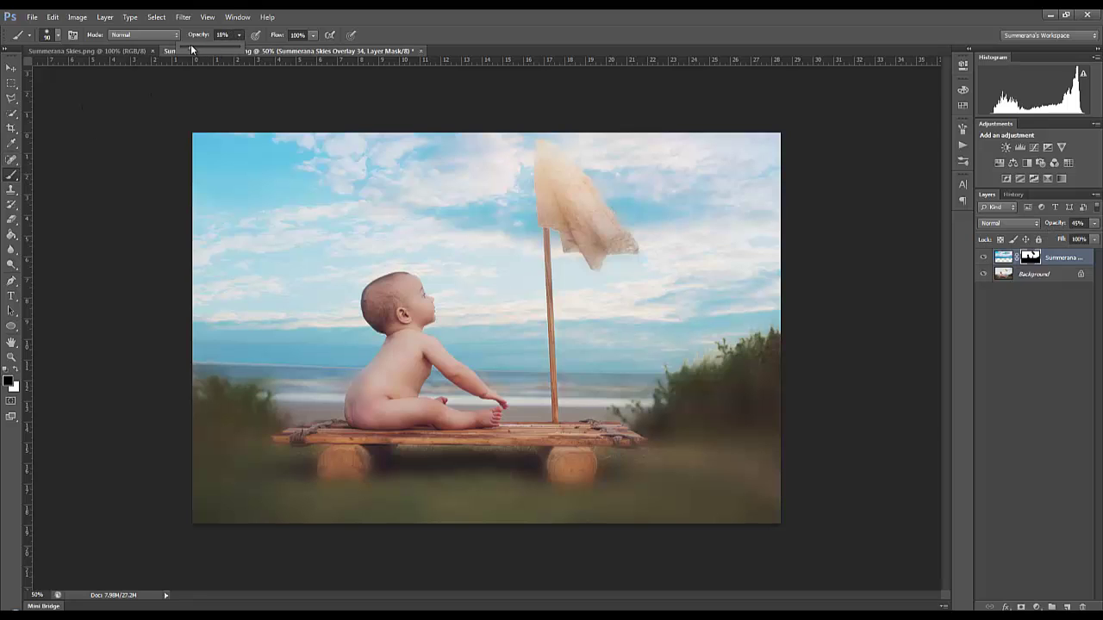
pyautogui.press(']')
pyautogui.press(']')
pyautogui.press(']')
pyautogui.press(']')
pyautogui.press(']')
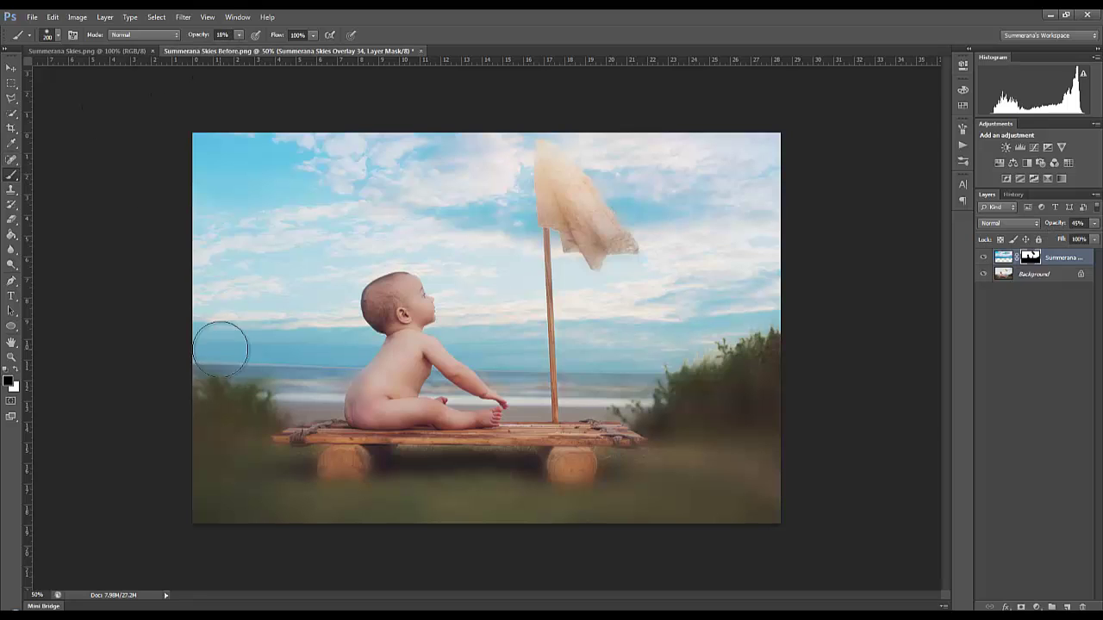
pyautogui.press(']')
pyautogui.press(']')
pyautogui.press(']')
pyautogui.press(']')
pyautogui.press(']')
pyautogui.press(']')
pyautogui.press(']')
pyautogui.press(']')
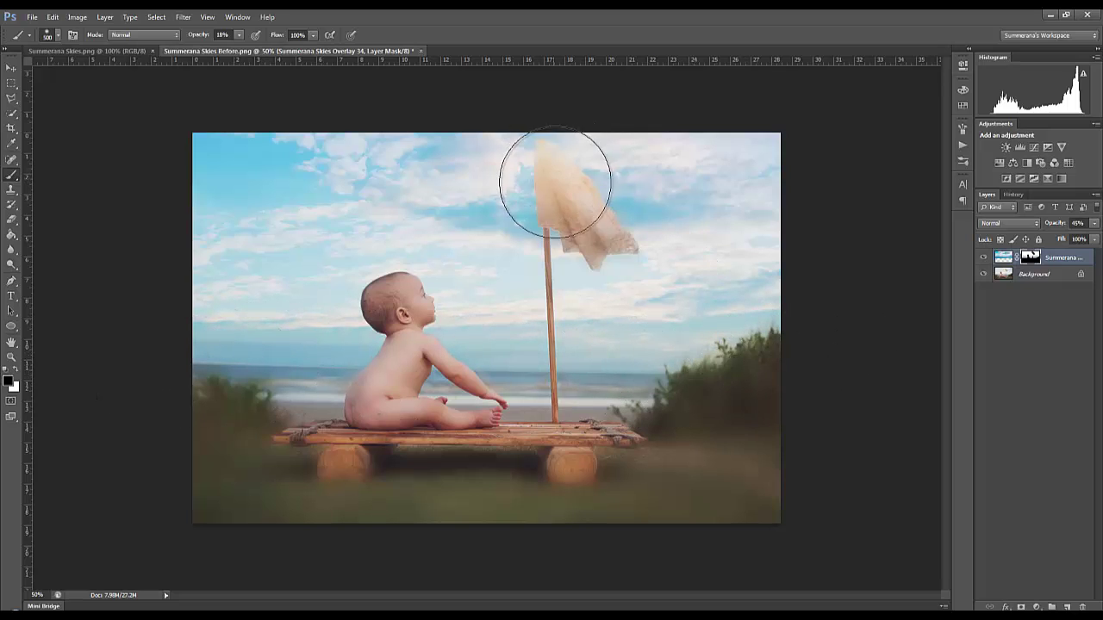
# - Paint black around the flag on the mask, then toggle the sky layer to compare
pyautogui.moveTo(554, 182)
pyautogui.mouseDown()
pyautogui.moveTo(612, 233)
pyautogui.moveTo(541, 179)
pyautogui.moveTo(604, 228)
pyautogui.moveTo(588, 224)
pyautogui.moveTo(565, 264)
pyautogui.moveTo(561, 362)
pyautogui.moveTo(594, 252)
pyautogui.moveTo(553, 174)
pyautogui.moveTo(622, 249)
pyautogui.mouseUp()
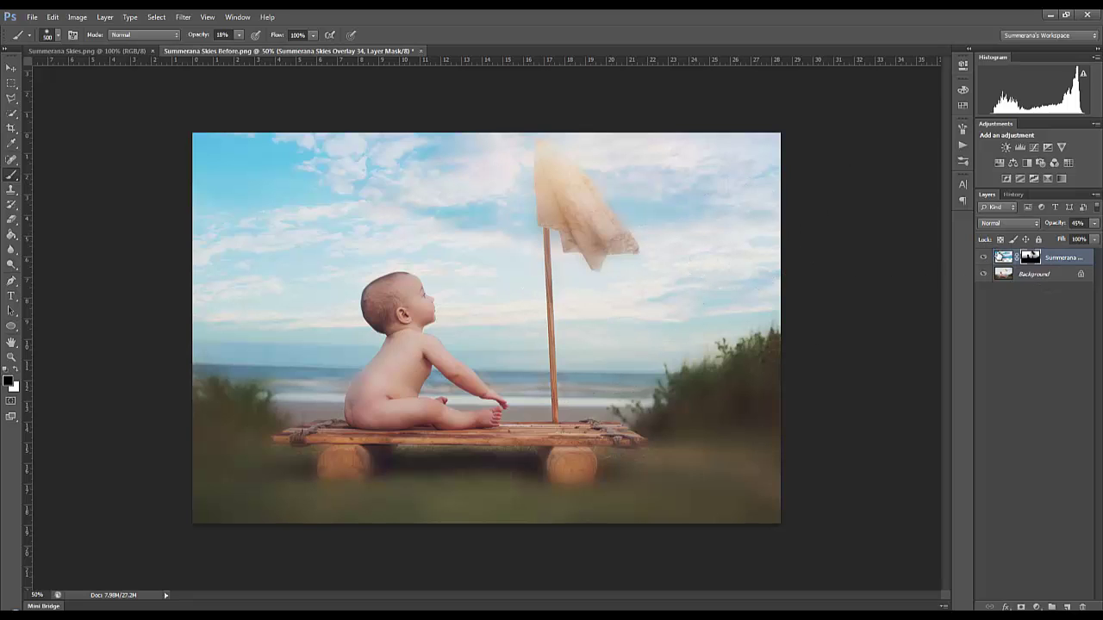
pyautogui.click(1001, 257)
pyautogui.click(983, 259)
pyautogui.click(983, 258)
pyautogui.click(962, 144)
pyautogui.click(776, 191)
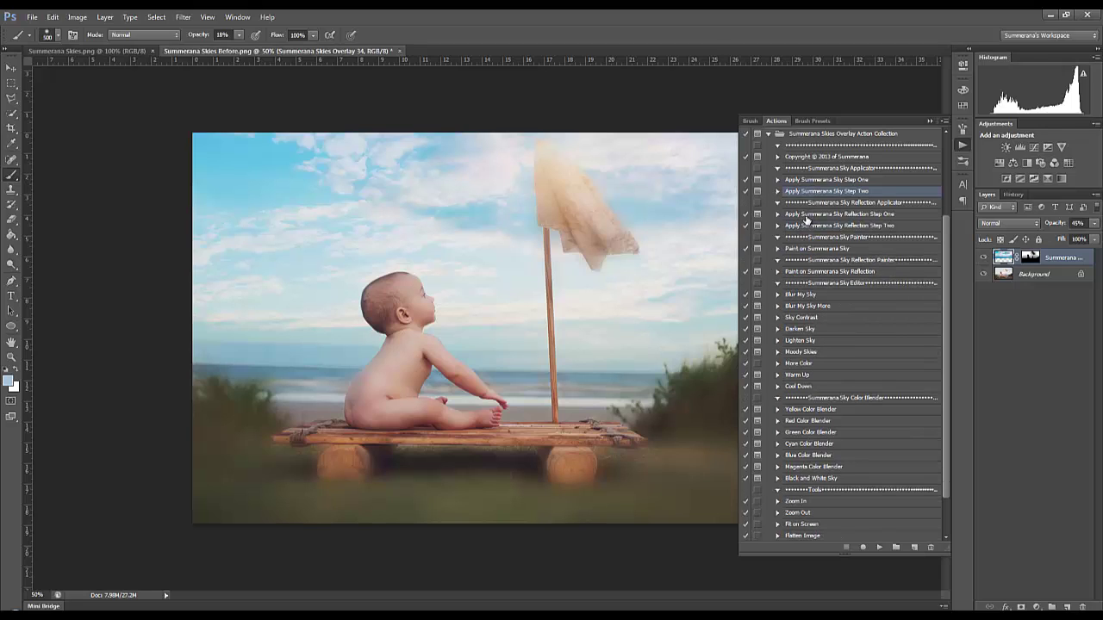
pyautogui.click(806, 214)
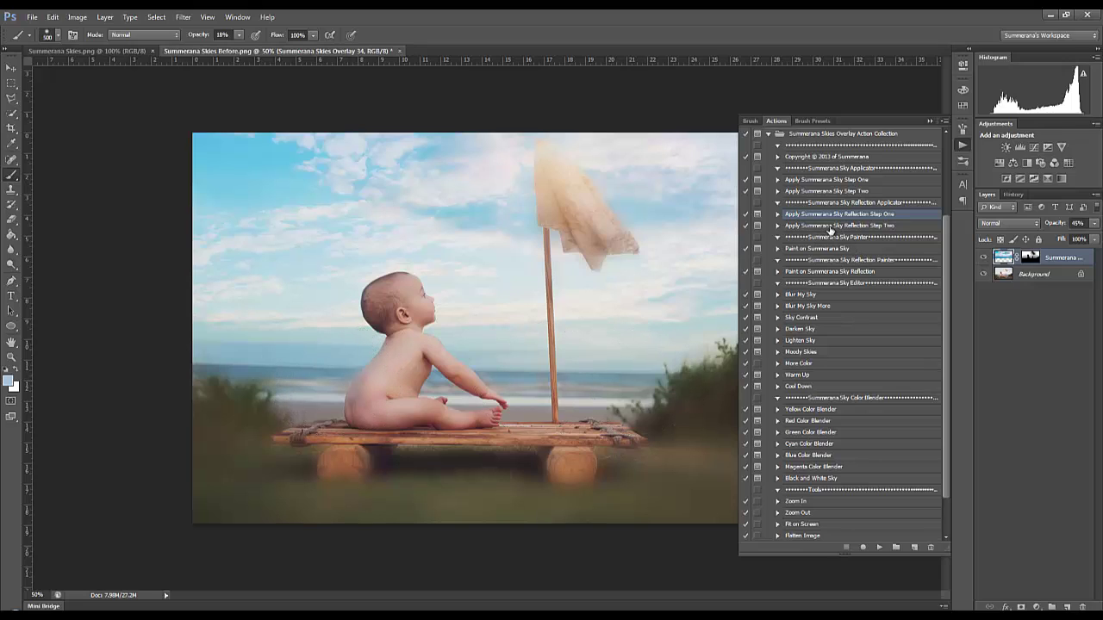
pyautogui.click(808, 250)
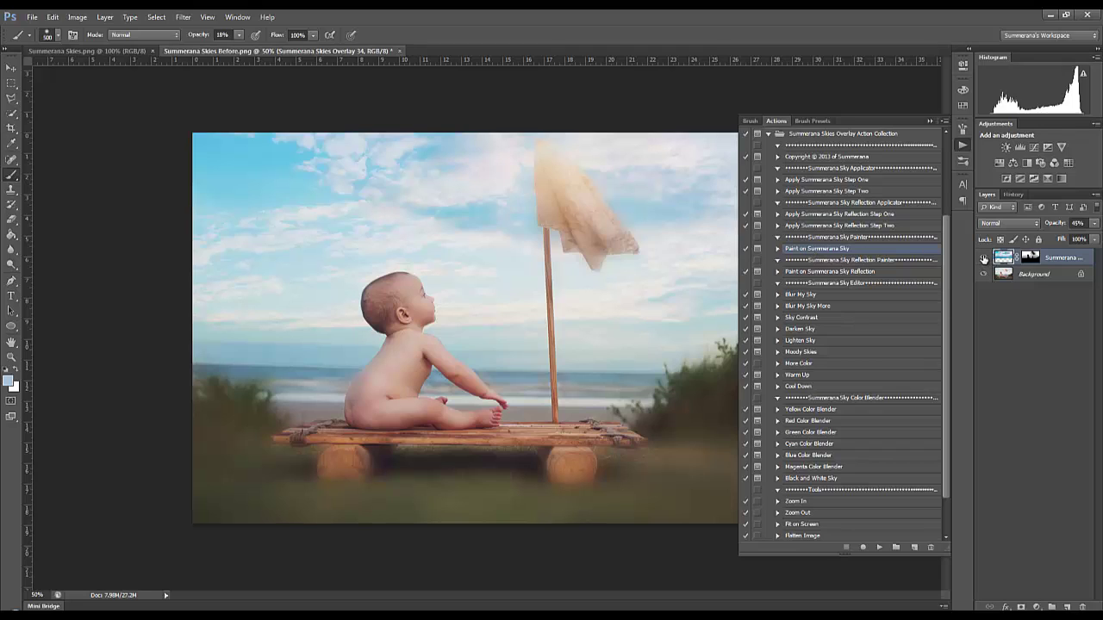
# - Hide the sky layer and place a second Overlay 34 sky above the Background layer
pyautogui.click(983, 260)
pyautogui.click(1012, 276)
pyautogui.click(880, 548)
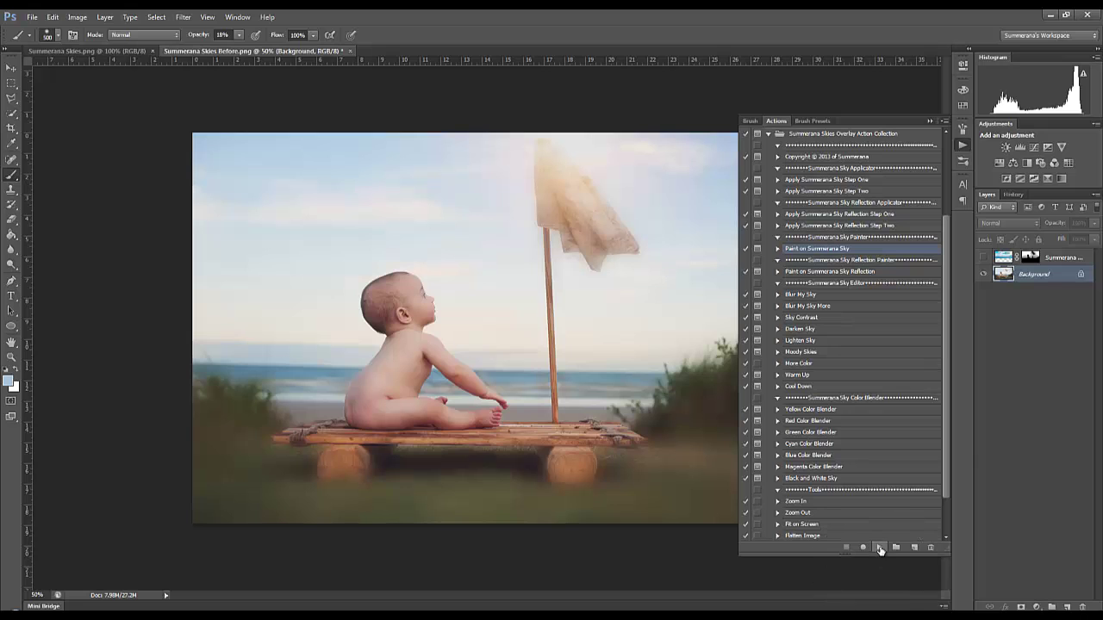
pyautogui.click(527, 258)
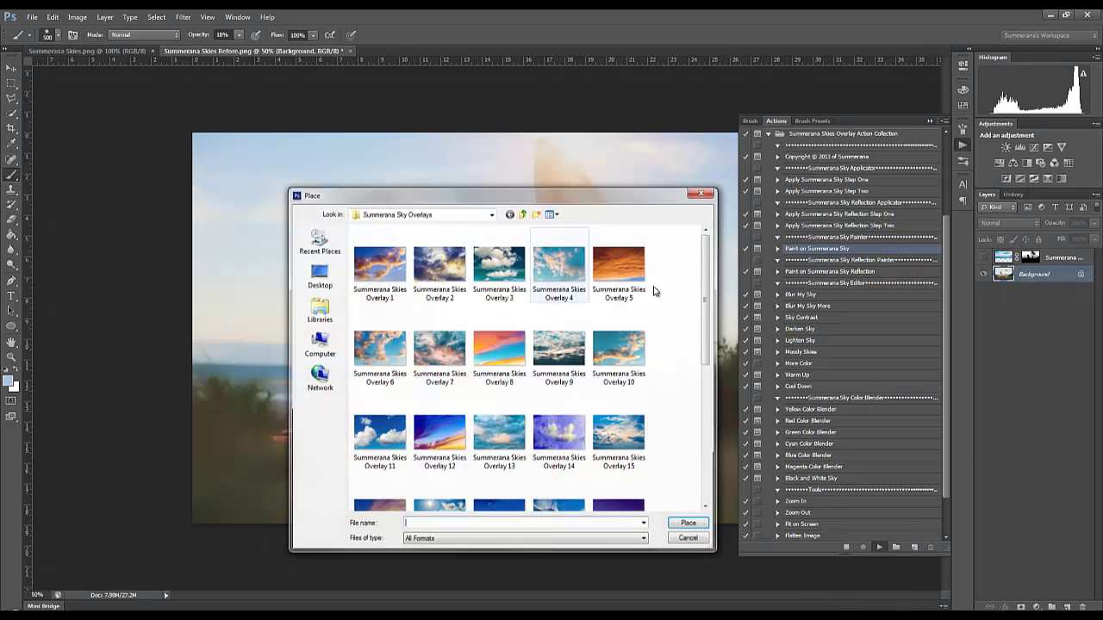
pyautogui.moveTo(707, 300); pyautogui.dragTo(707, 435)
pyautogui.click(499, 473)
pyautogui.click(690, 527)
# - Move and enlarge the second overlay to cover the whole canvas, then commit it
pyautogui.moveTo(500, 345); pyautogui.dragTo(269, 220)
pyautogui.moveTo(463, 287); pyautogui.dragTo(872, 429)
pyautogui.click(930, 121)
pyautogui.click(577, 34)
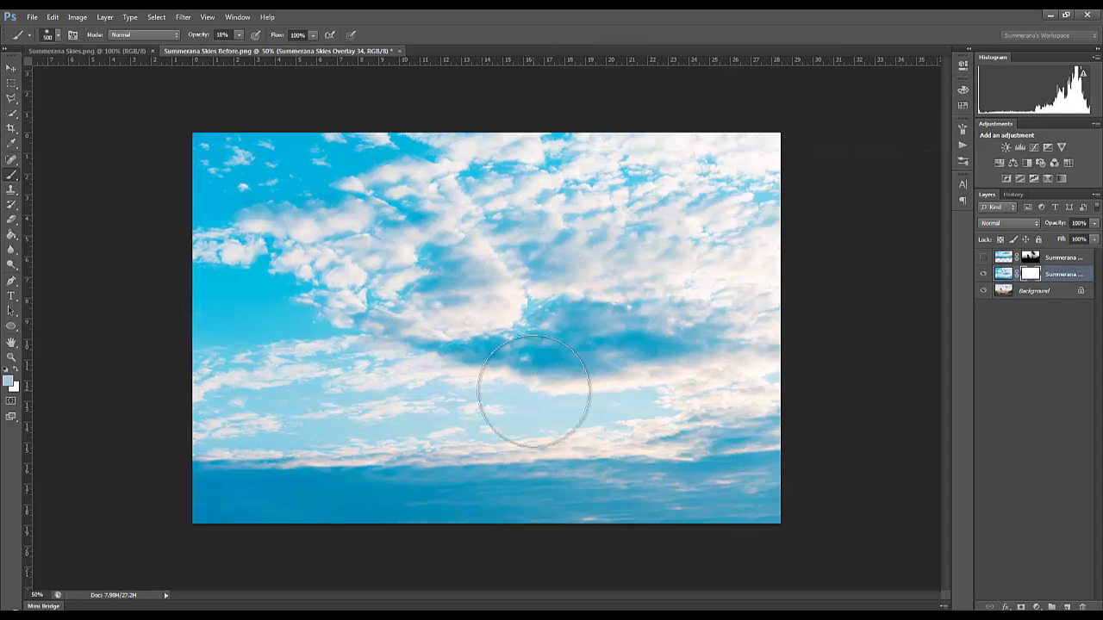
pyautogui.click(498, 238)
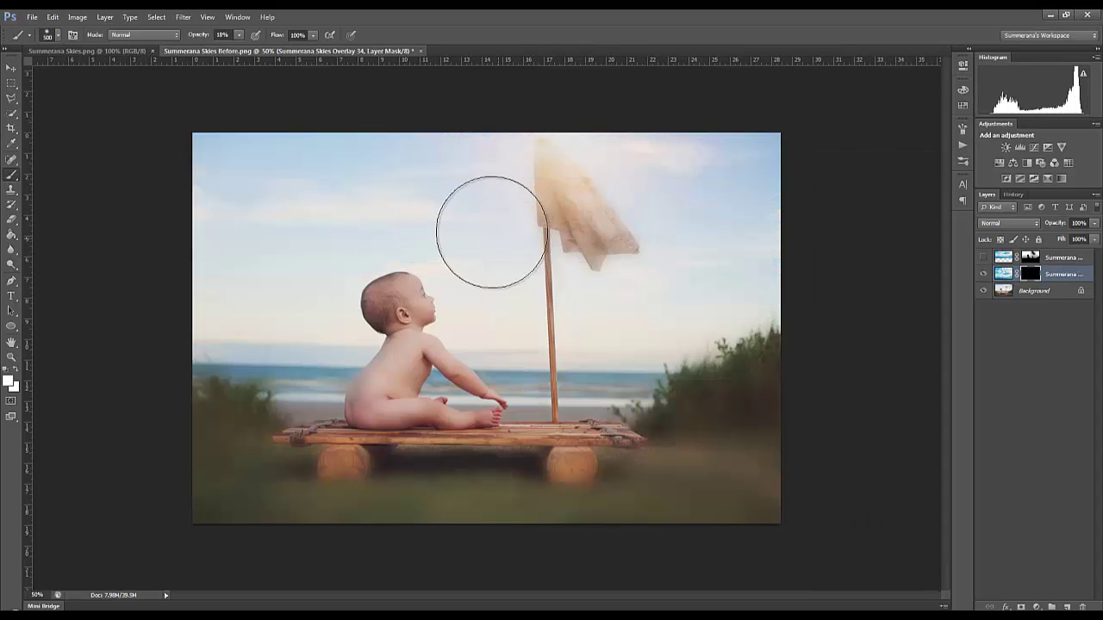
# - Paint clouds into the upper-left sky with a size 200 brush, then show the original overlay
pyautogui.press('[')
pyautogui.press('[')
pyautogui.press('[')
pyautogui.press('[')
pyautogui.press('[')
pyautogui.moveTo(239, 35)
pyautogui.mouseDown()
pyautogui.moveTo(242, 50)
pyautogui.moveTo(267, 52)
pyautogui.mouseUp()
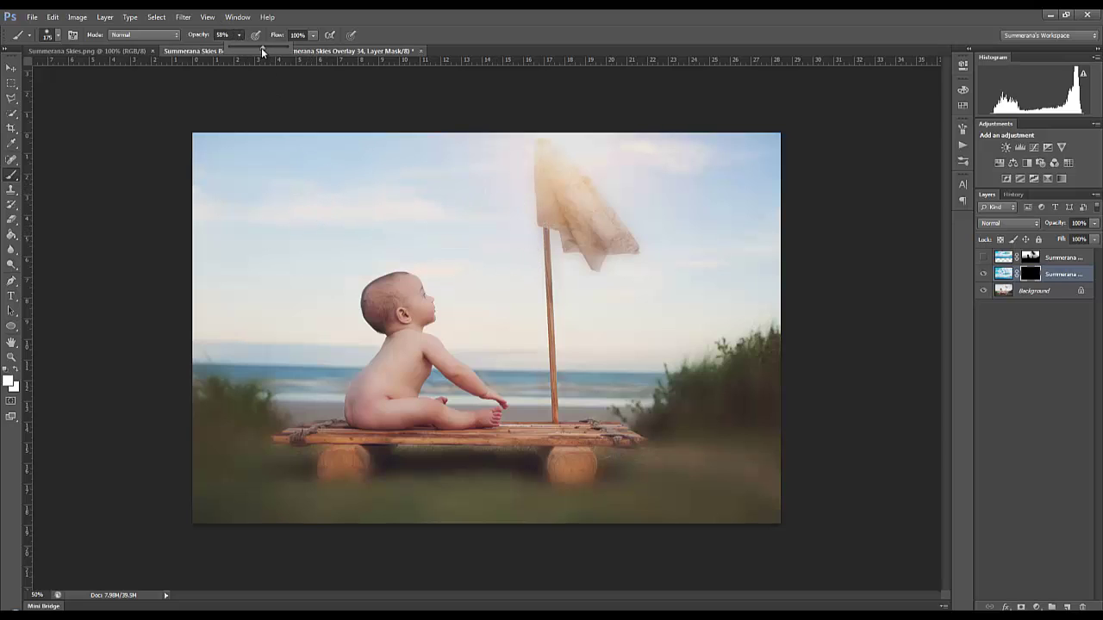
pyautogui.click(395, 43)
pyautogui.press(']')
pyautogui.moveTo(241, 240); pyautogui.dragTo(267, 248)
pyautogui.moveTo(223, 207)
pyautogui.mouseDown()
pyautogui.moveTo(173, 149)
pyautogui.moveTo(227, 135)
pyautogui.moveTo(402, 209)
pyautogui.moveTo(328, 225)
pyautogui.moveTo(263, 258)
pyautogui.moveTo(192, 229)
pyautogui.moveTo(234, 268)
pyautogui.moveTo(456, 225)
pyautogui.moveTo(442, 179)
pyautogui.moveTo(451, 143)
pyautogui.moveTo(477, 152)
pyautogui.moveTo(489, 179)
pyautogui.moveTo(476, 239)
pyautogui.moveTo(414, 218)
pyautogui.moveTo(200, 297)
pyautogui.moveTo(301, 298)
pyautogui.moveTo(394, 219)
pyautogui.mouseUp()
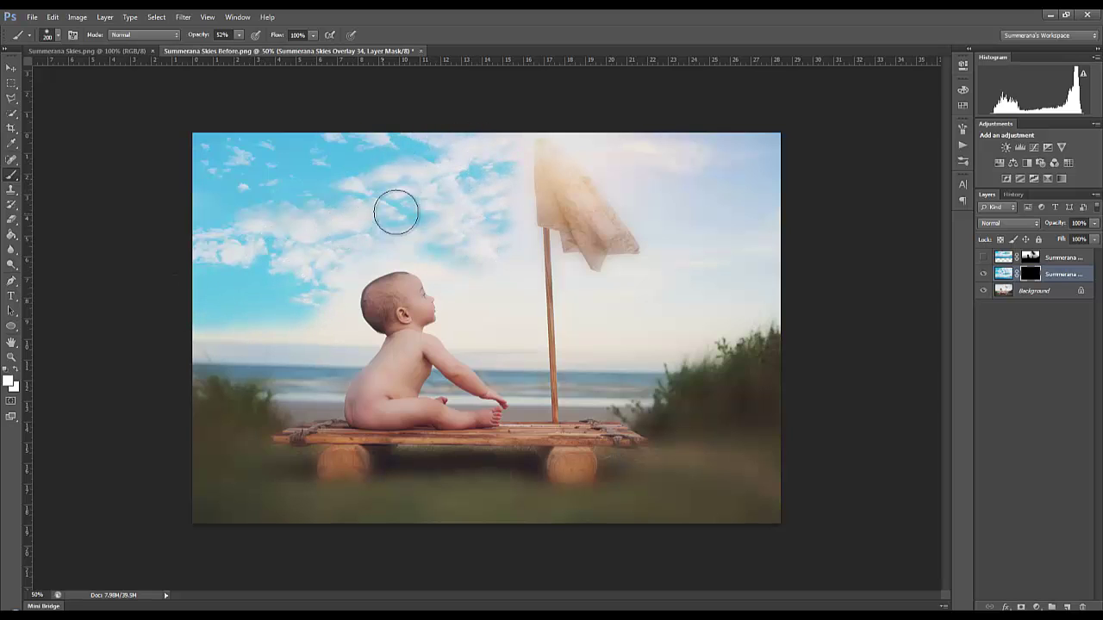
pyautogui.click(983, 256)
# - Hide and delete the second sky layer, then reopen the sky actions list
pyautogui.click(983, 273)
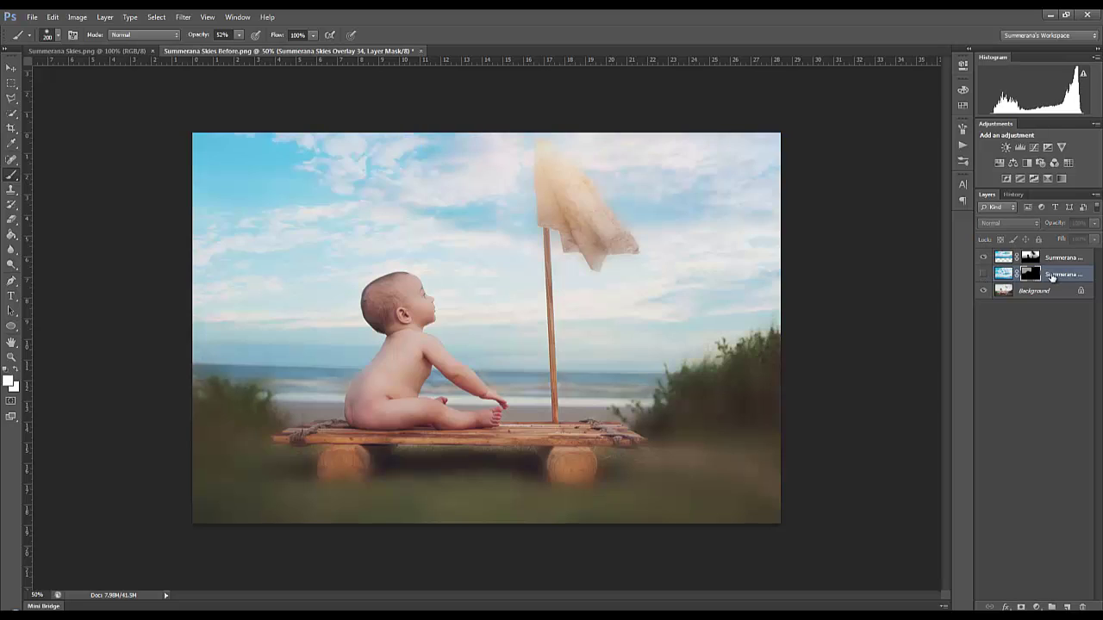
pyautogui.moveTo(1054, 276); pyautogui.dragTo(1082, 606)
pyautogui.click(962, 145)
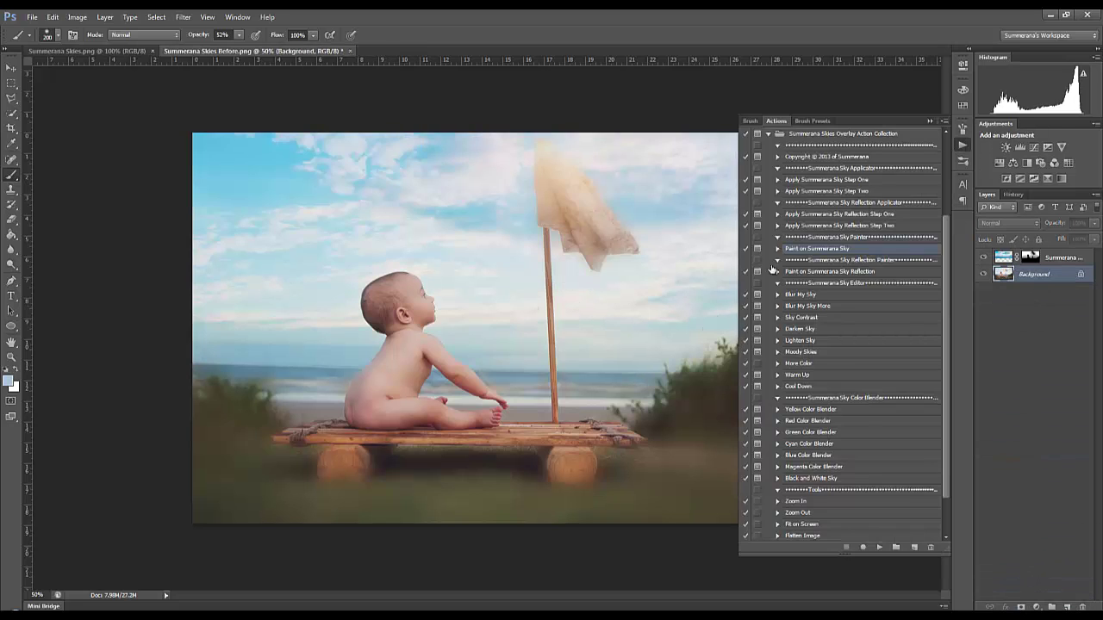
pyautogui.click(809, 295)
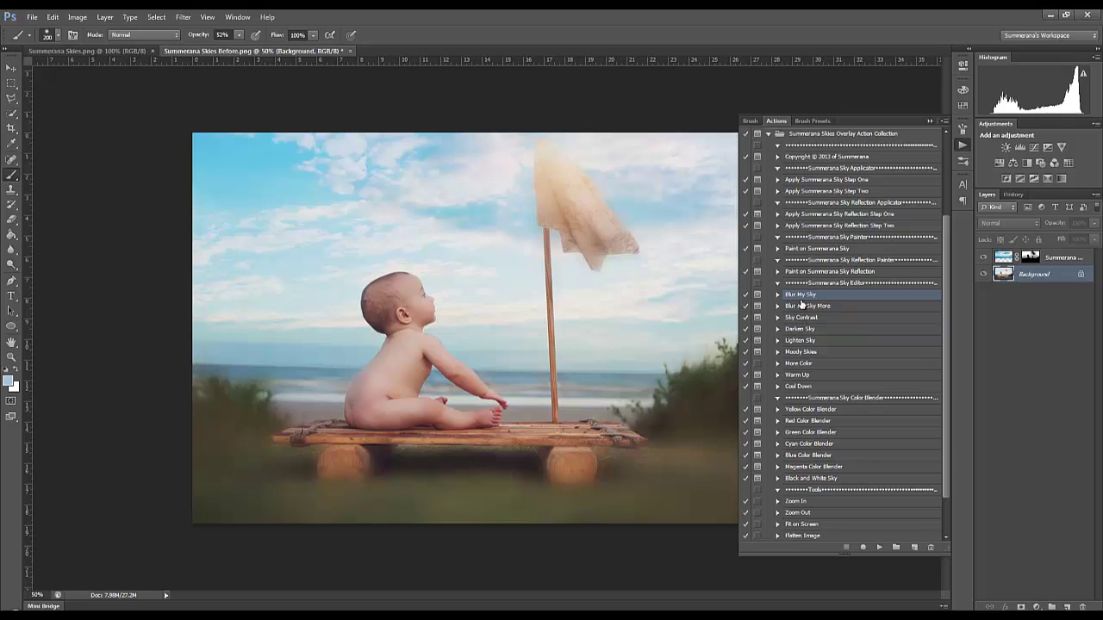
# - Target the sky overlay layer and select the Cyan Color Blender action
pyautogui.click(1001, 260)
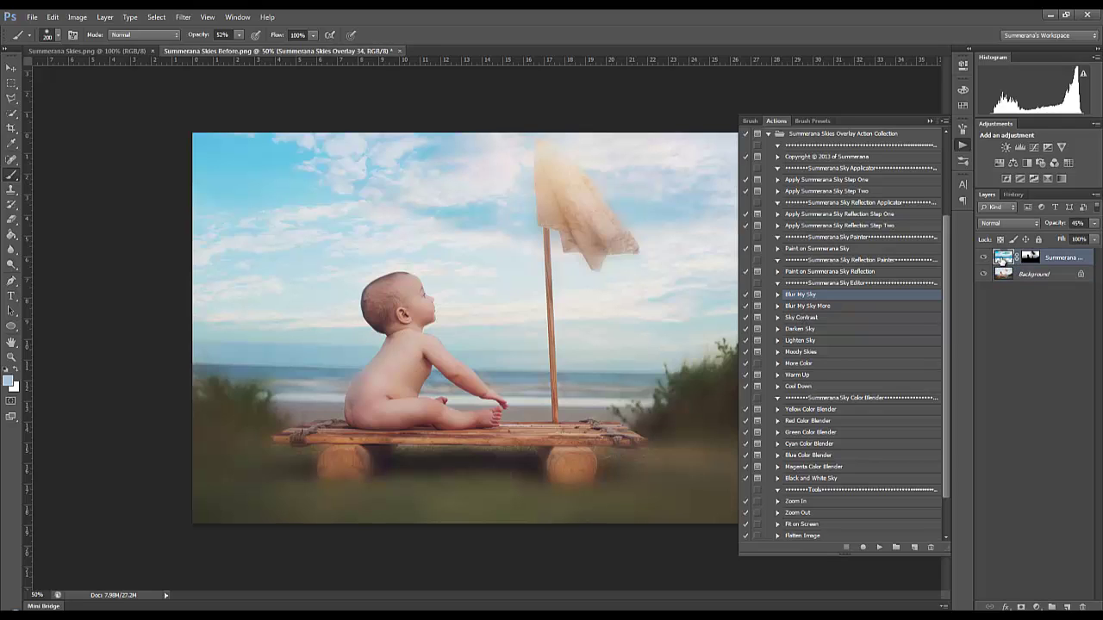
pyautogui.click(1027, 258)
pyautogui.click(1003, 258)
pyautogui.scroll(-2, 797, 392)
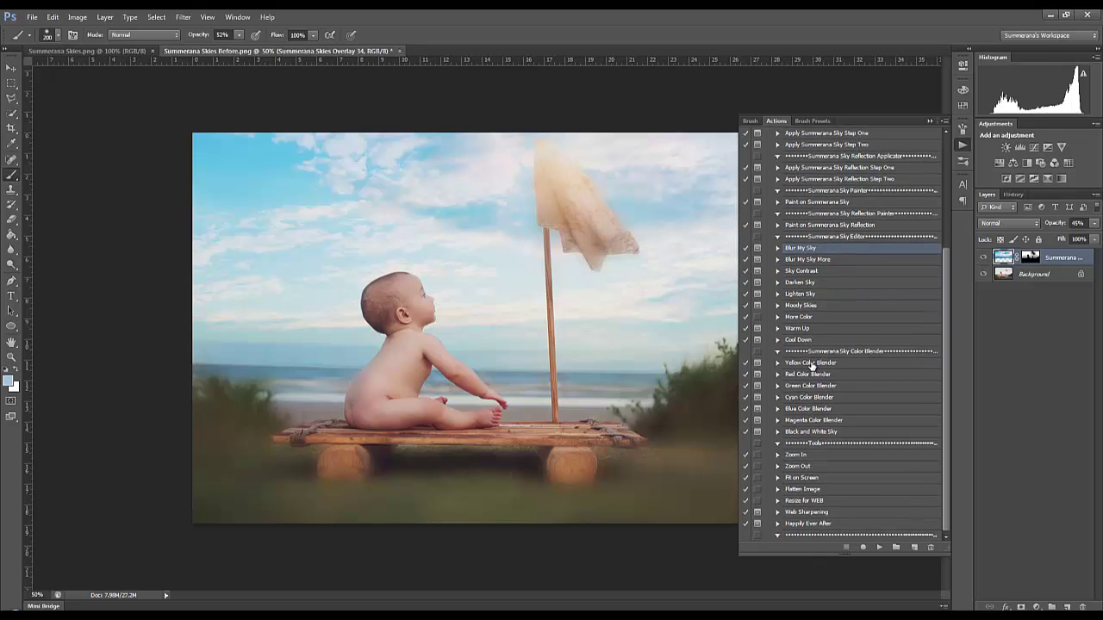
pyautogui.click(810, 363)
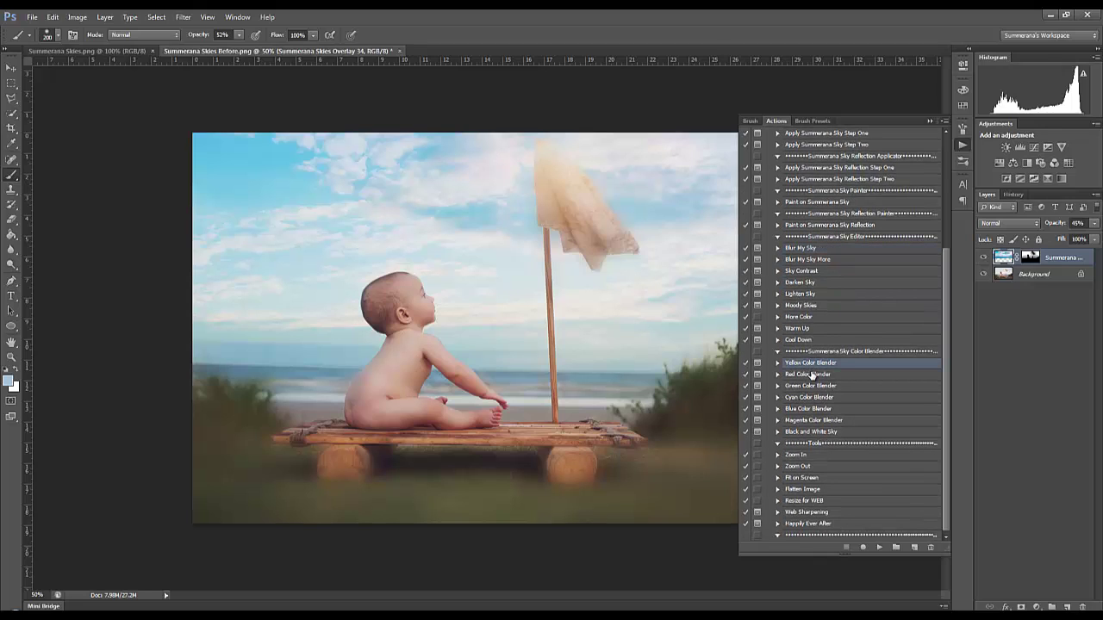
pyautogui.click(809, 399)
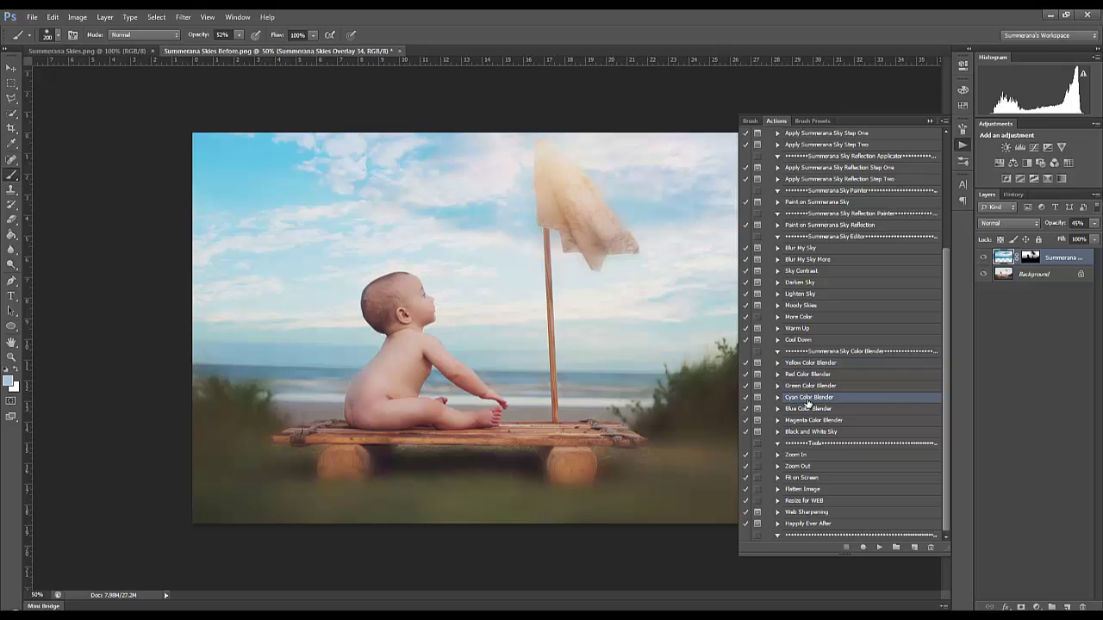
# - Run the Cyan Color Blender action, continuing past its flattening and instructions messages
pyautogui.click(879, 547)
pyautogui.click(486, 239)
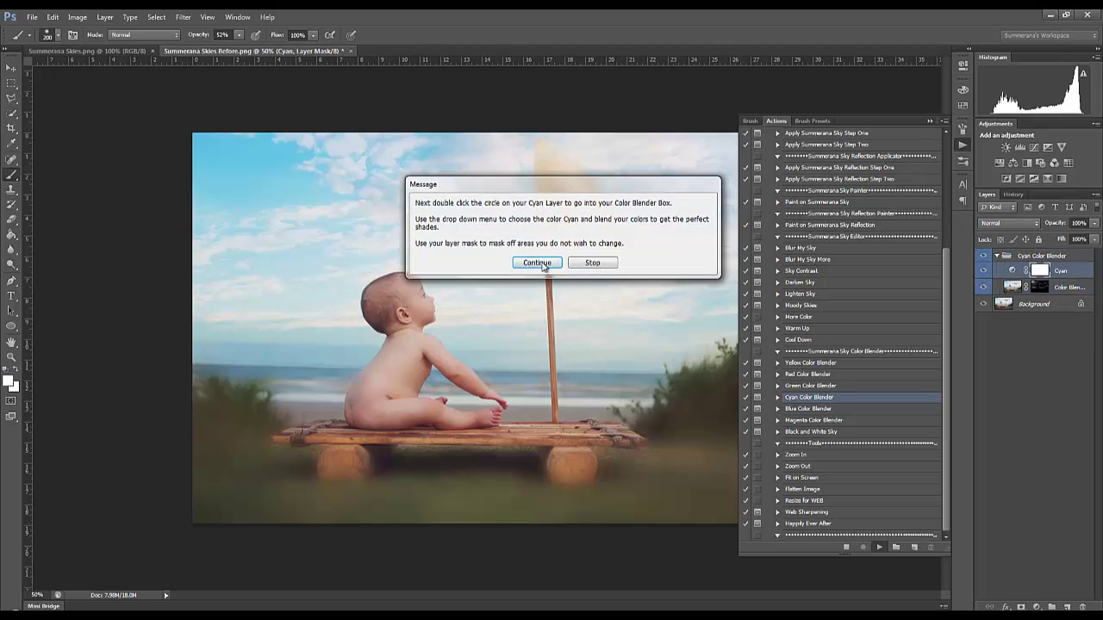
pyautogui.click(537, 262)
pyautogui.click(930, 120)
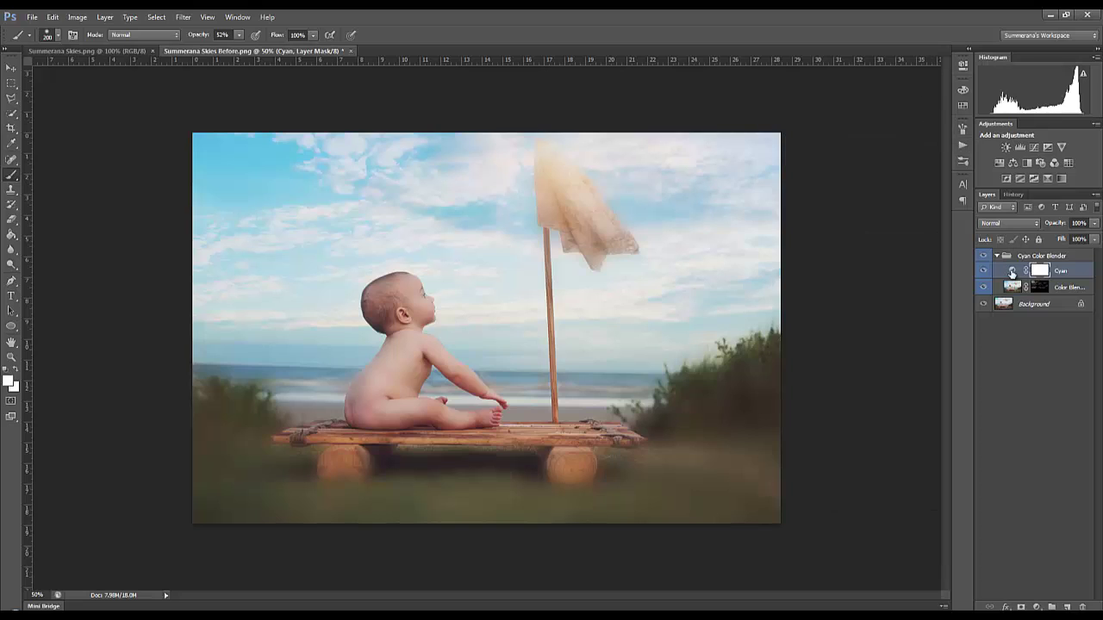
# - In the Cyan layer's Selective Color, set Cyans to Cyan +100, Magenta +100, Yellow -13
pyautogui.doubleClick(1007, 269)
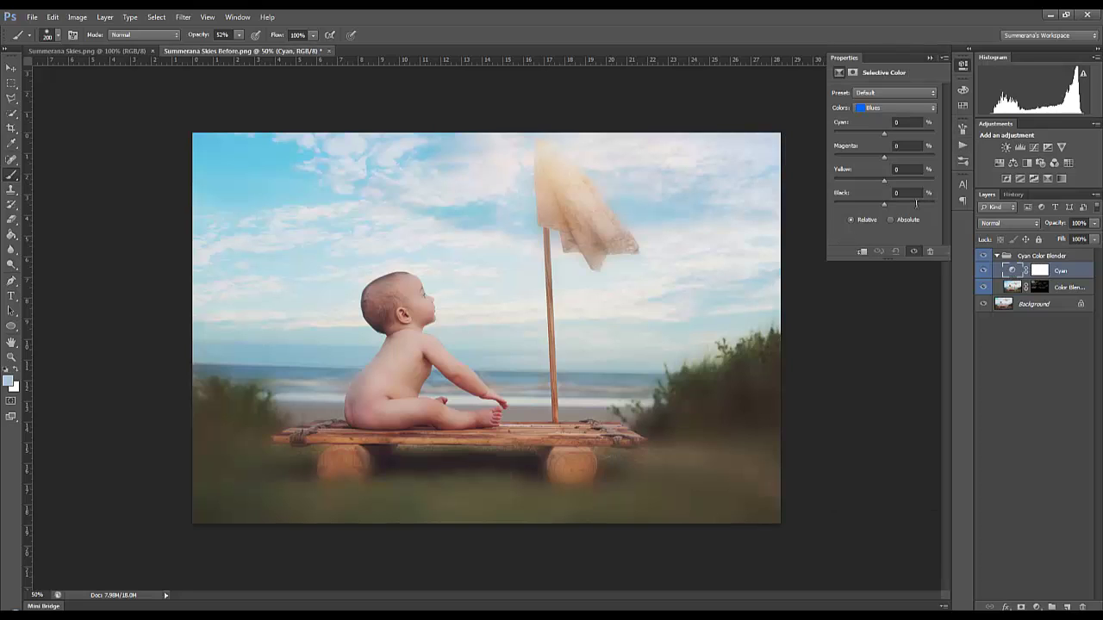
pyautogui.click(896, 110)
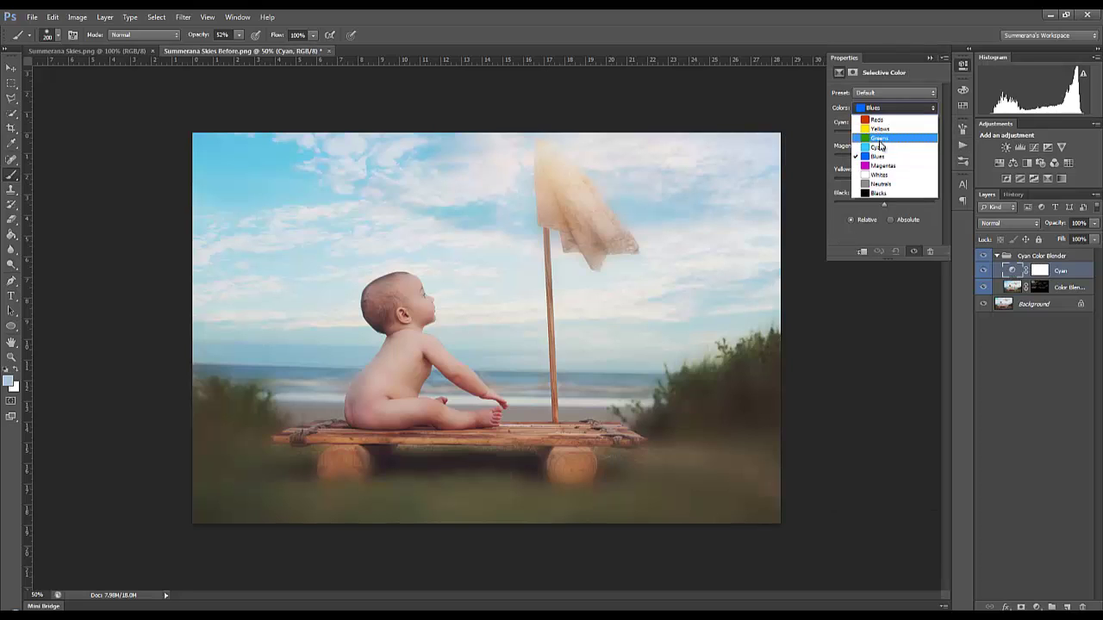
pyautogui.click(891, 148)
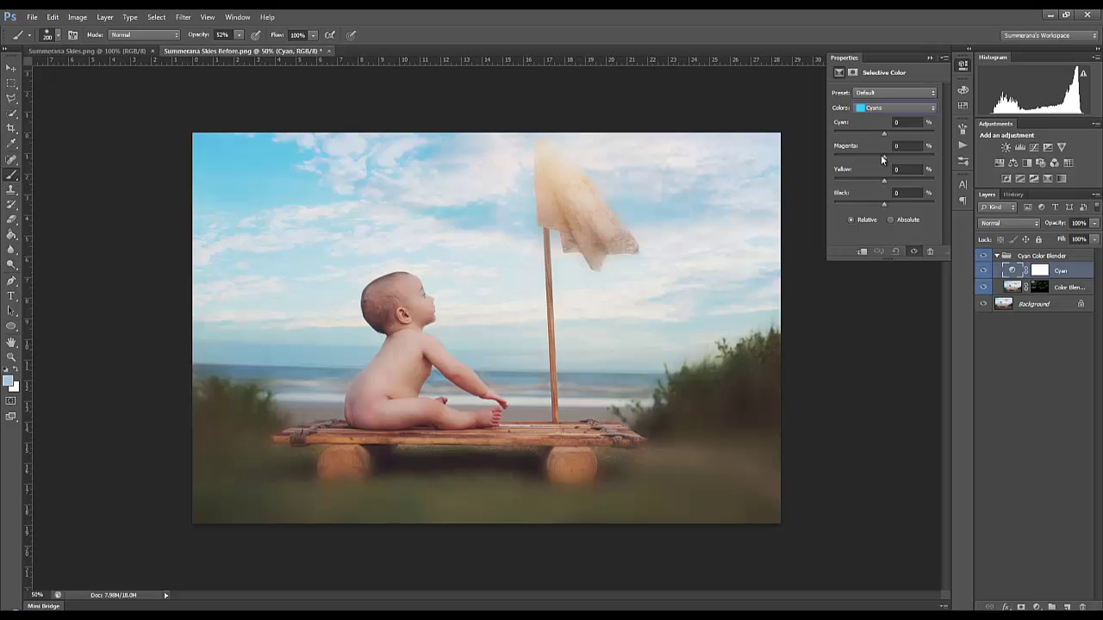
pyautogui.moveTo(915, 162); pyautogui.dragTo(840, 180)
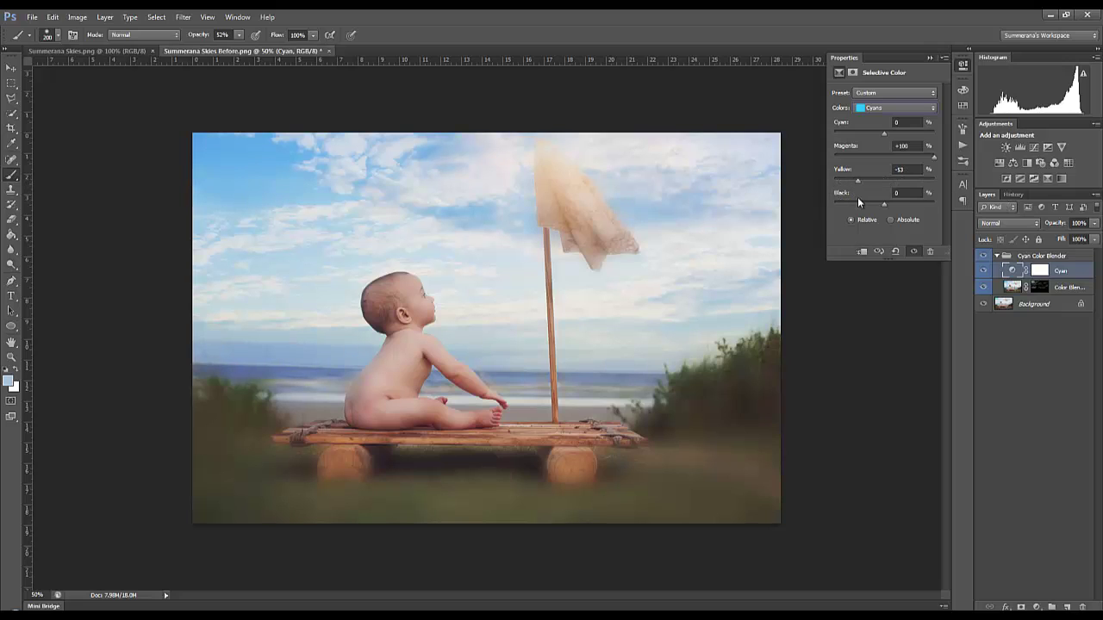
pyautogui.moveTo(885, 133); pyautogui.dragTo(968, 159)
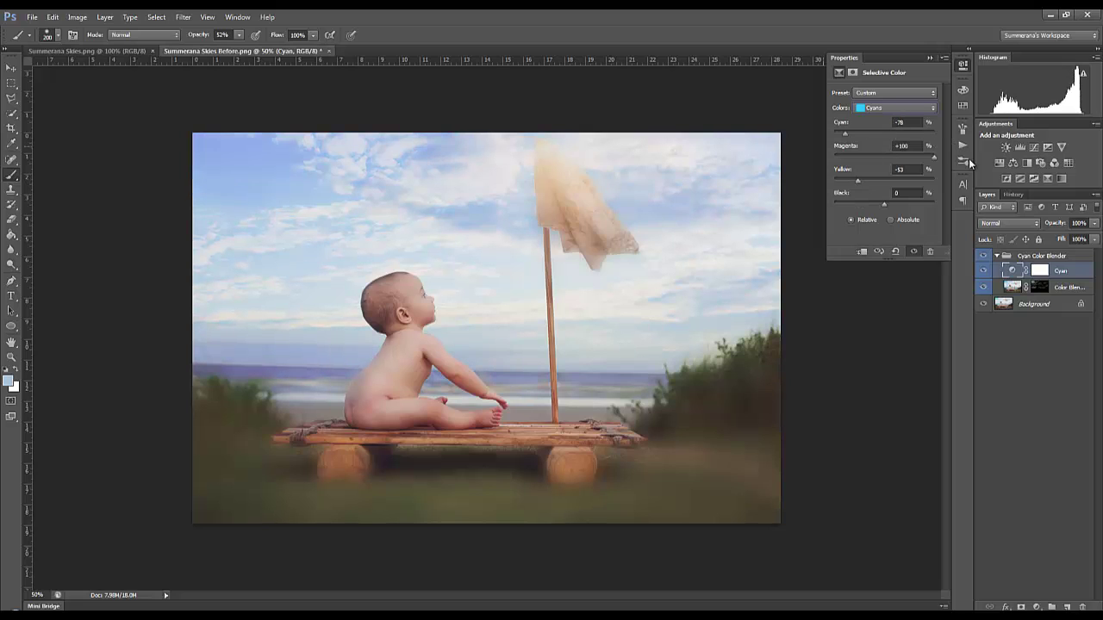
pyautogui.click(929, 58)
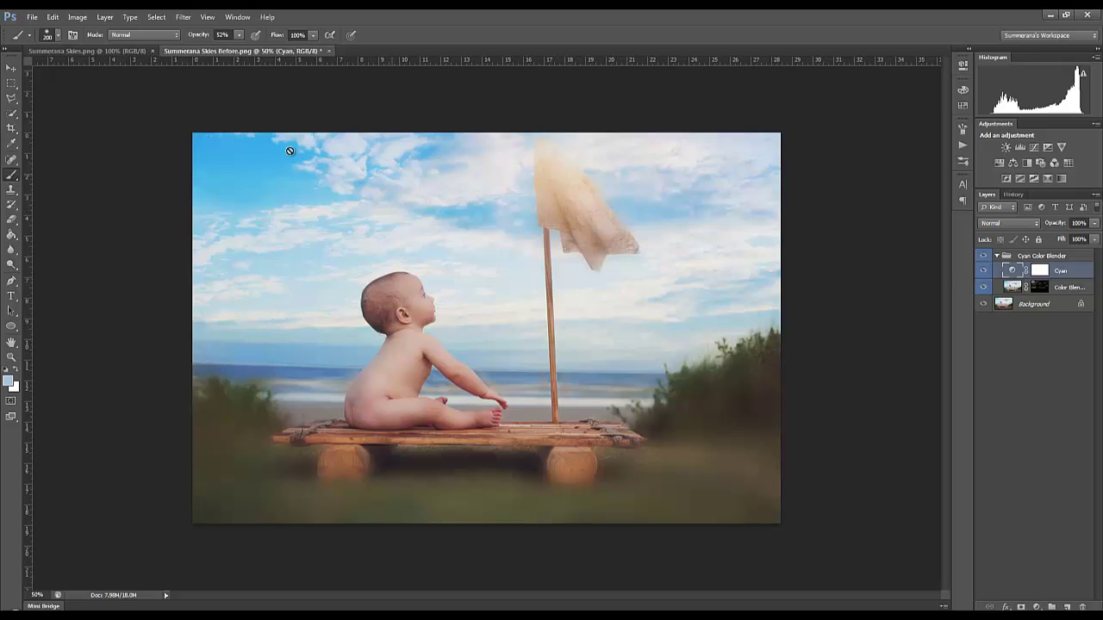
# - Target the Cyan layer's mask with a 175 brush and a black foreground colour
pyautogui.doubleClick(1042, 270)
pyautogui.press('[')
pyautogui.click(8, 381)
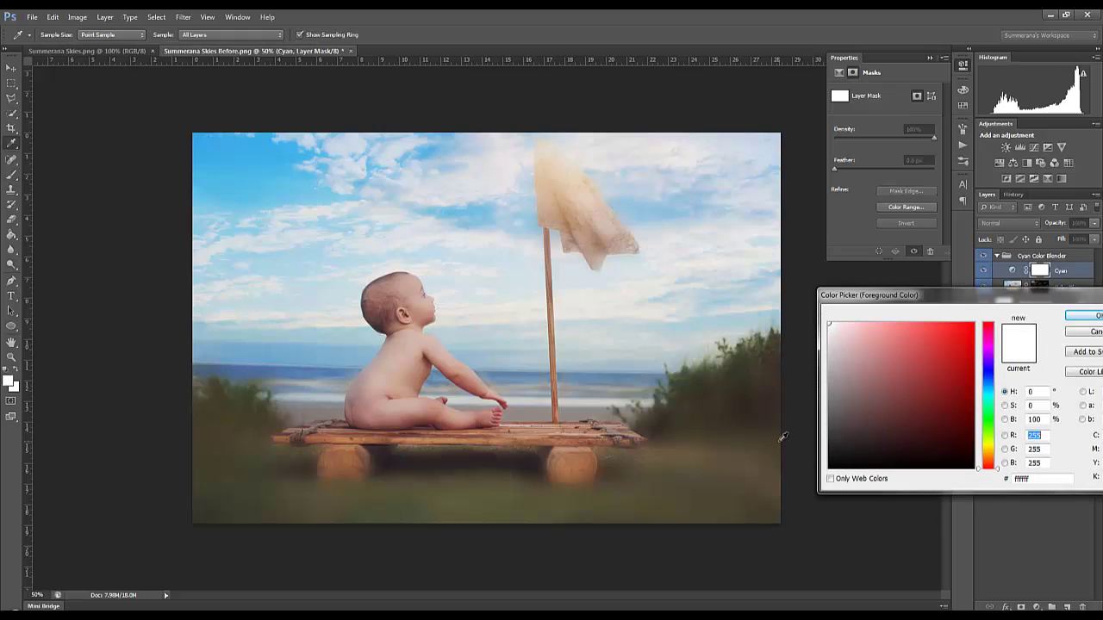
pyautogui.moveTo(851, 427); pyautogui.dragTo(836, 469)
pyautogui.click(1084, 315)
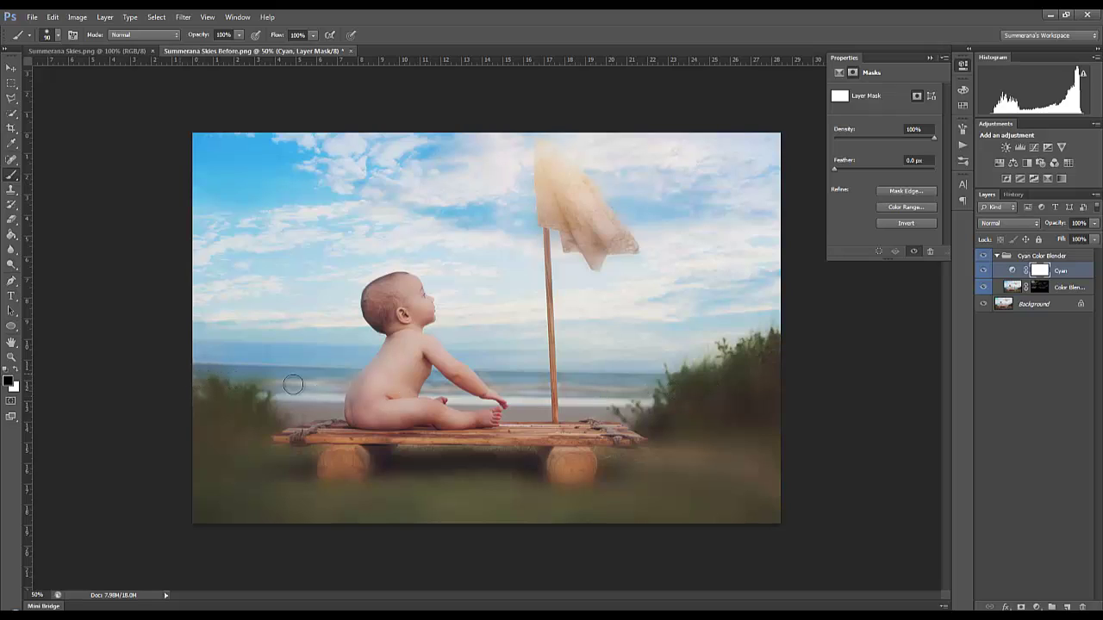
# - Compare with the colour group hidden, save Snapshot 1 in History, then switch to Summerana Skies.png
pyautogui.click(985, 256)
pyautogui.click(985, 256)
pyautogui.click(1014, 194)
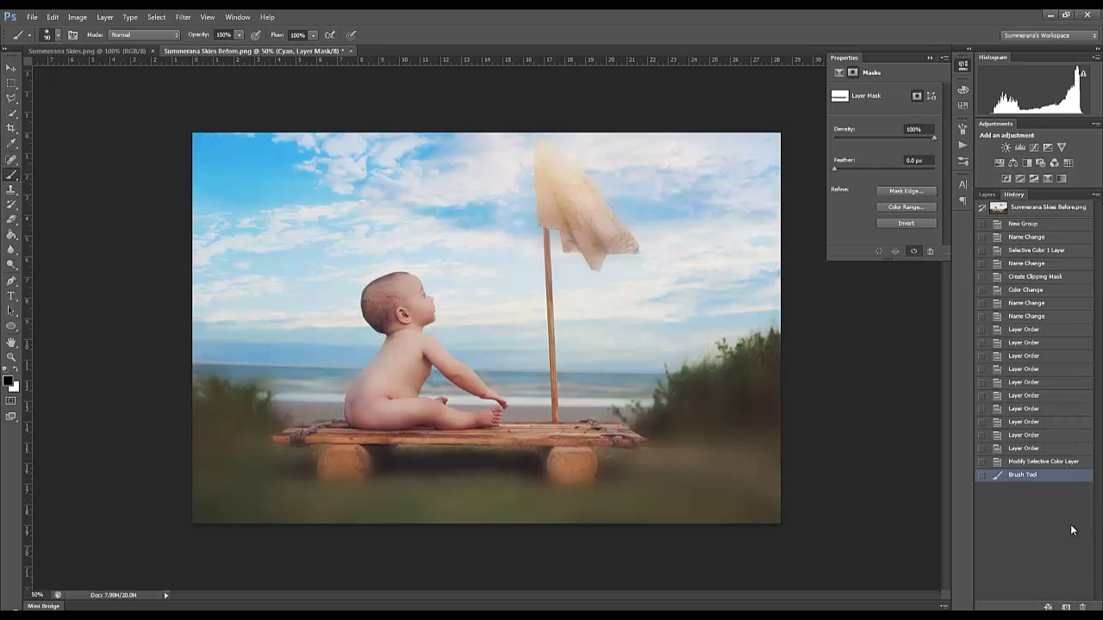
pyautogui.click(1064, 607)
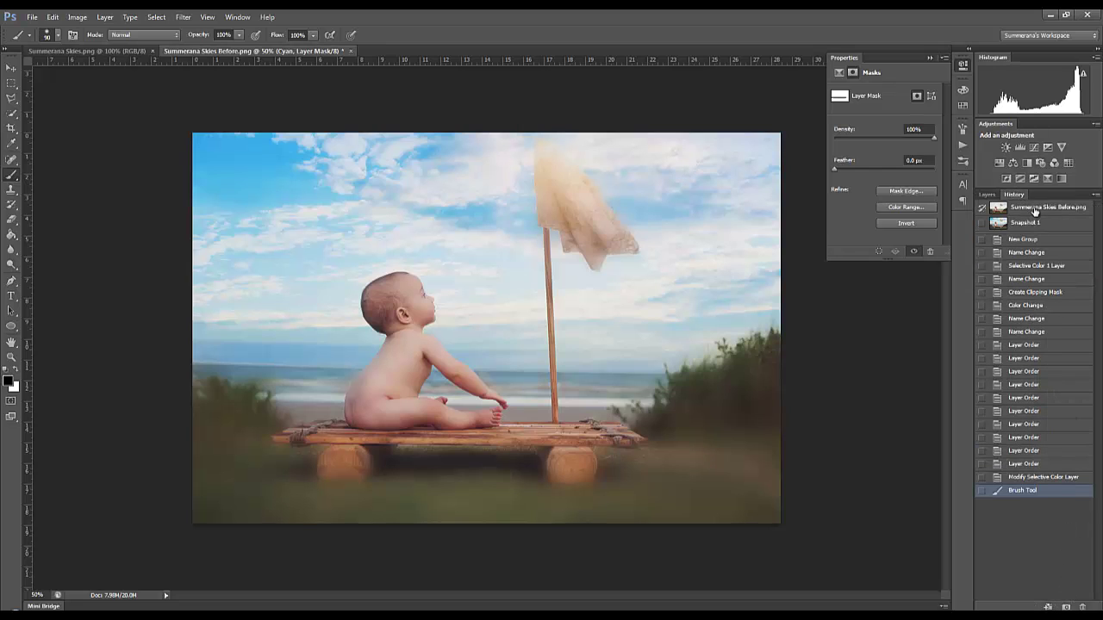
pyautogui.click(1034, 209)
pyautogui.click(1027, 226)
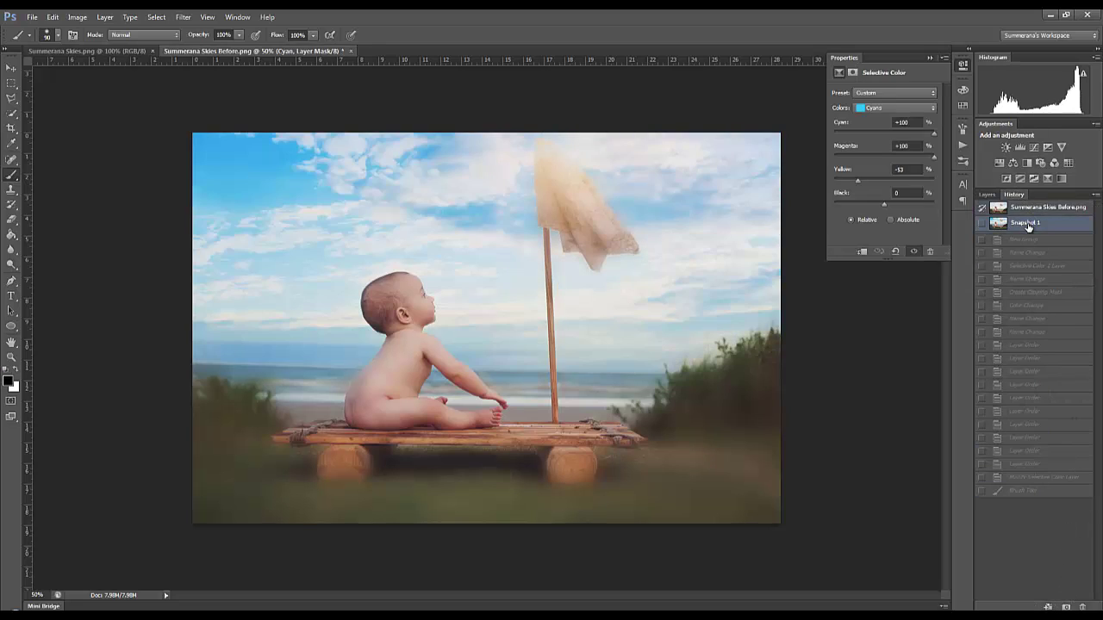
pyautogui.click(930, 57)
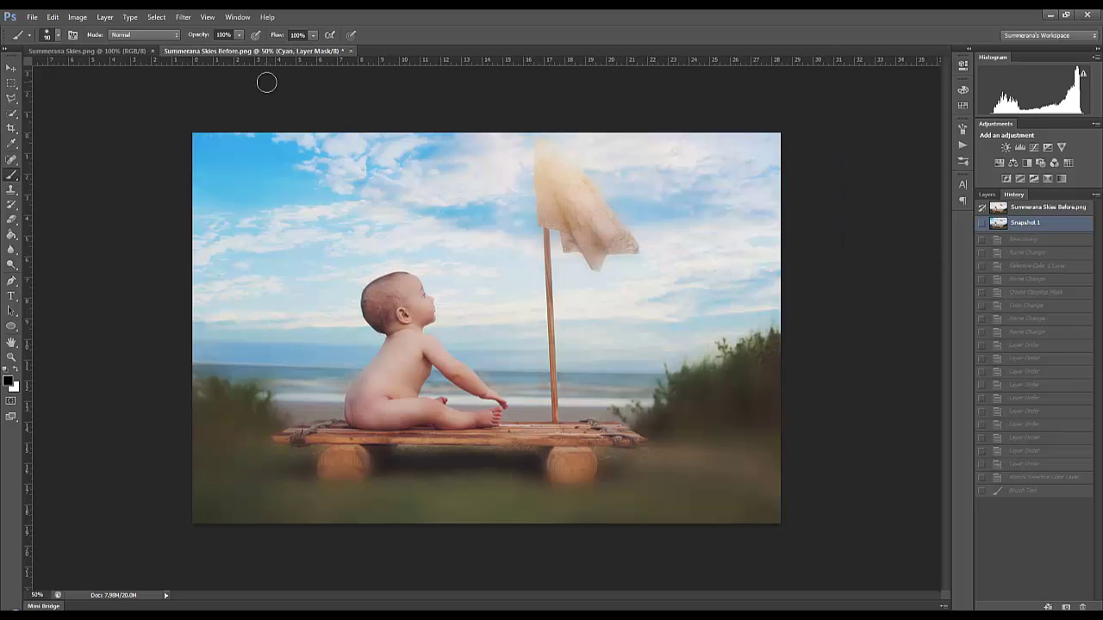
pyautogui.click(105, 51)
pyautogui.click(11, 69)
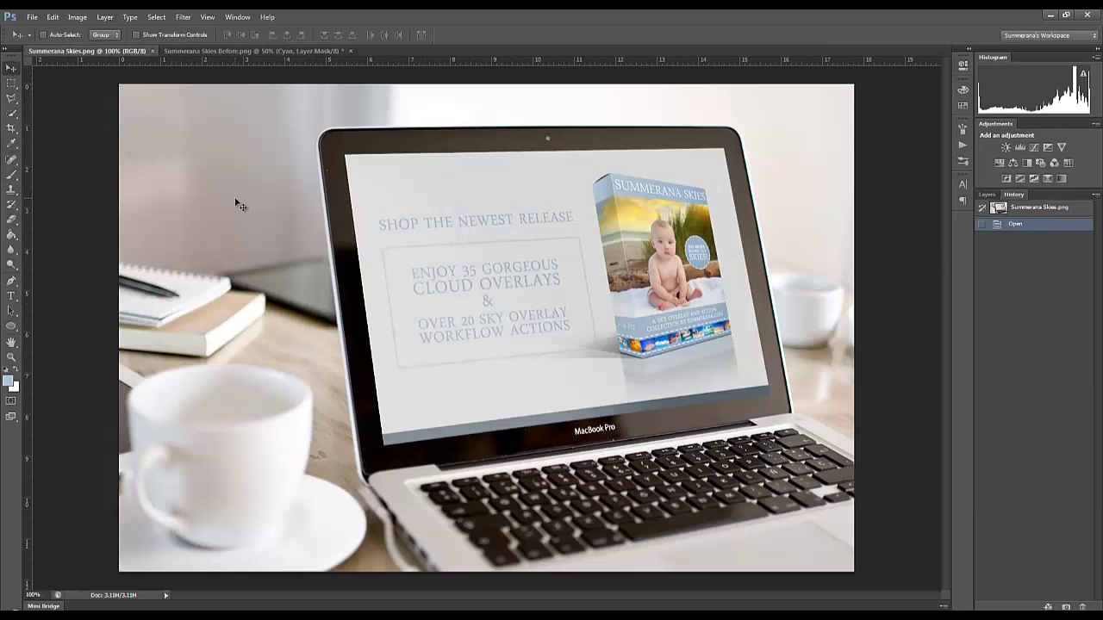